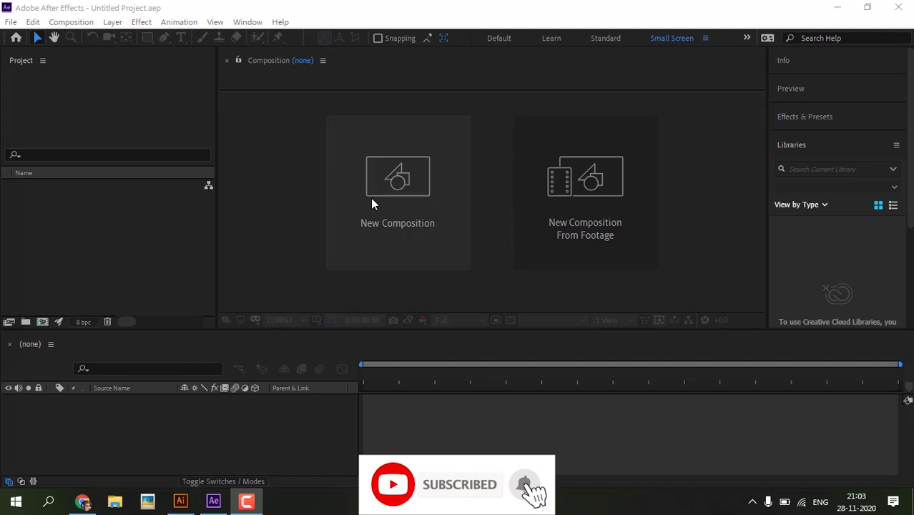
# Create a 1920×1080, 30 fps composition named Liquid_Animation with a dark indigo background.
pyautogui.click(372, 202)
pyautogui.write('L')
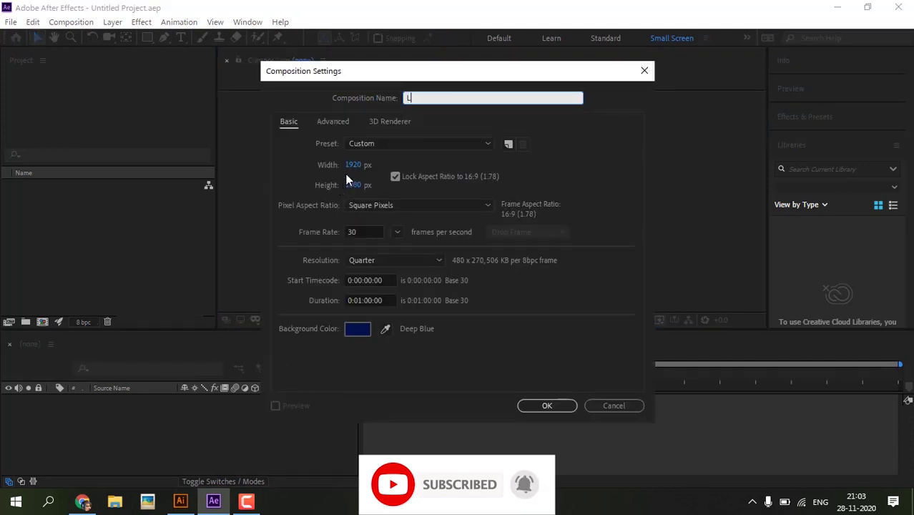
pyautogui.write('iquid')
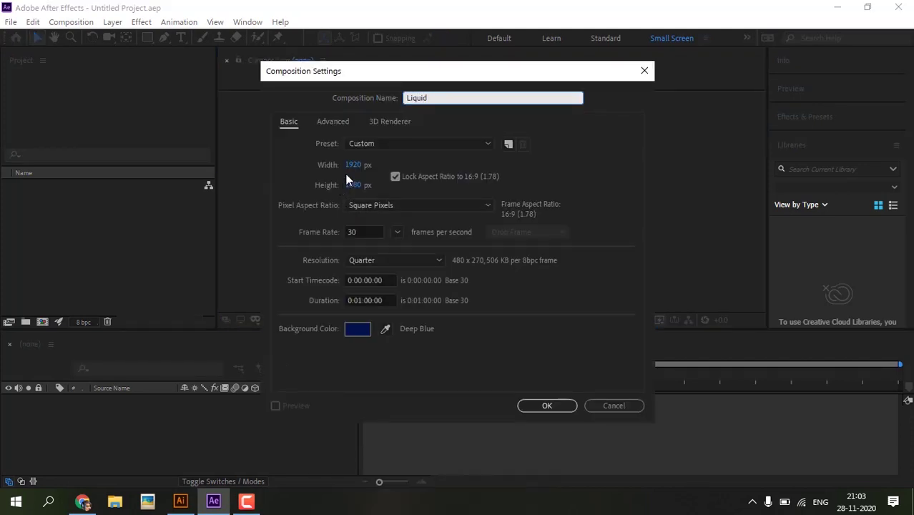
pyautogui.write('_Animation')
pyautogui.click(397, 232)
pyautogui.click(410, 348)
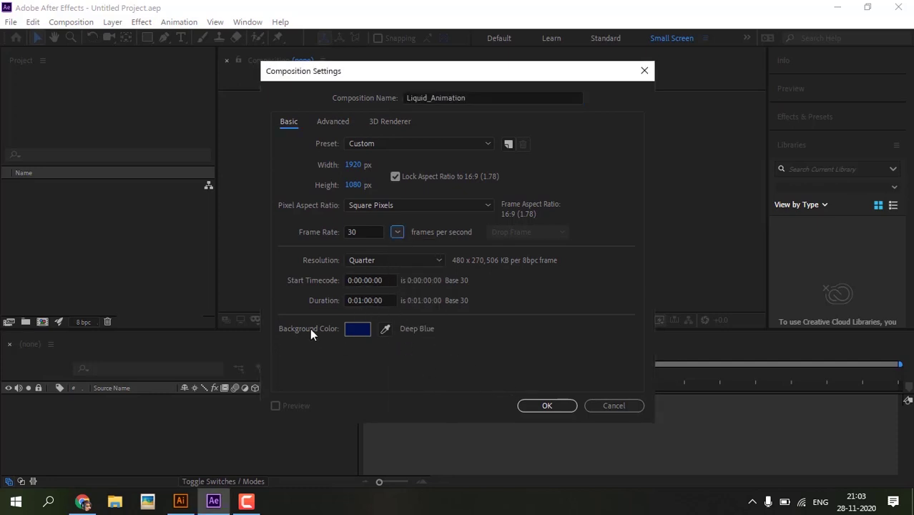
pyautogui.click(357, 330)
pyautogui.click(783, 173)
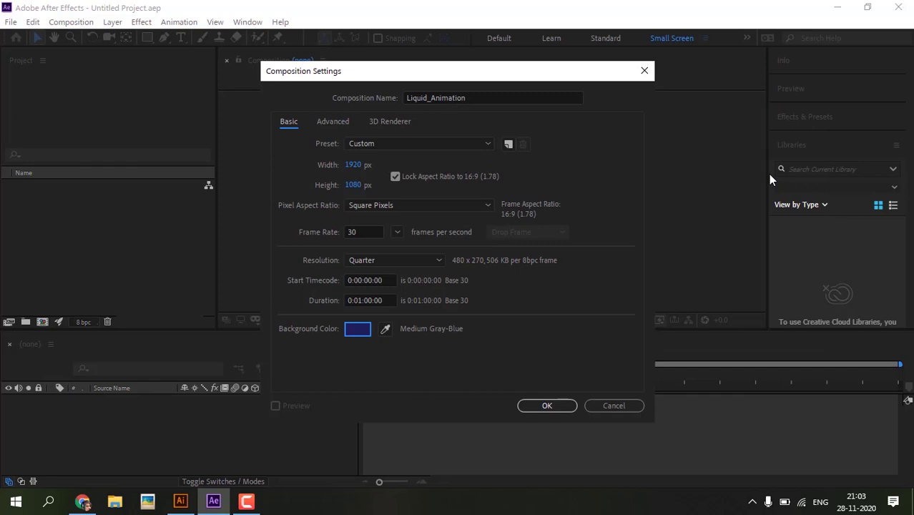
pyautogui.click(547, 405)
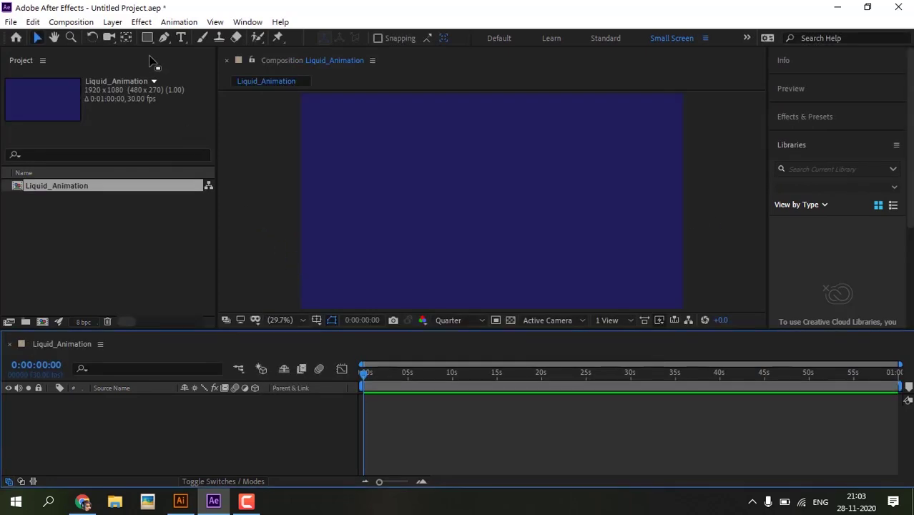
# Draw a circle at the composition centre with the Ellipse tool.
pyautogui.moveTo(150, 43); pyautogui.dragTo(185, 69)
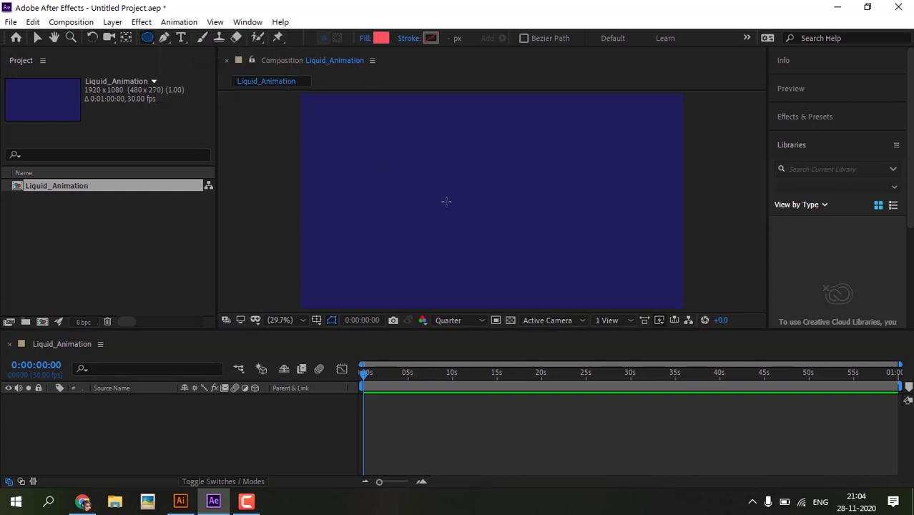
pyautogui.moveTo(445, 202); pyautogui.dragTo(473, 248)
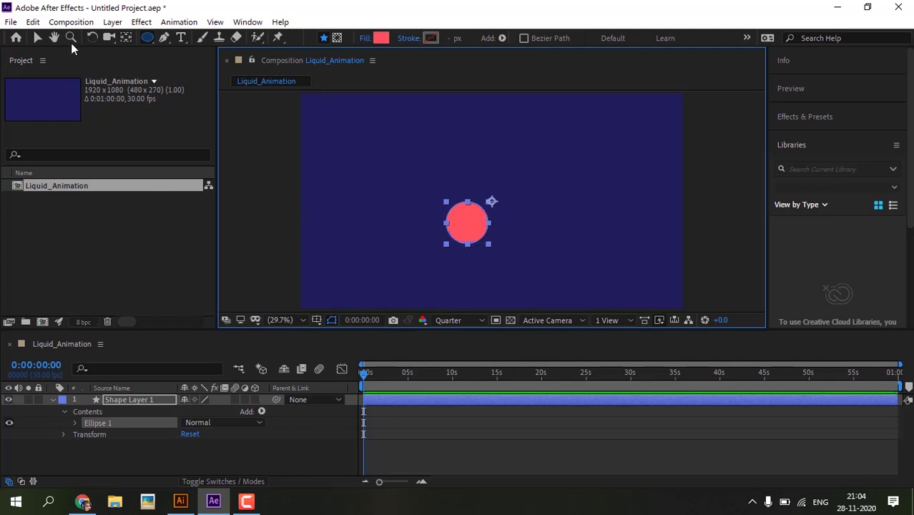
pyautogui.click(35, 37)
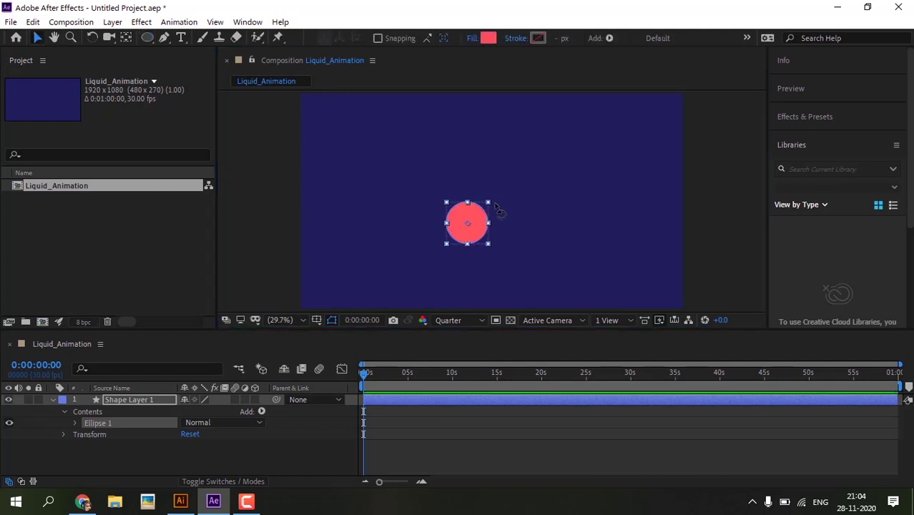
pyautogui.click(126, 40)
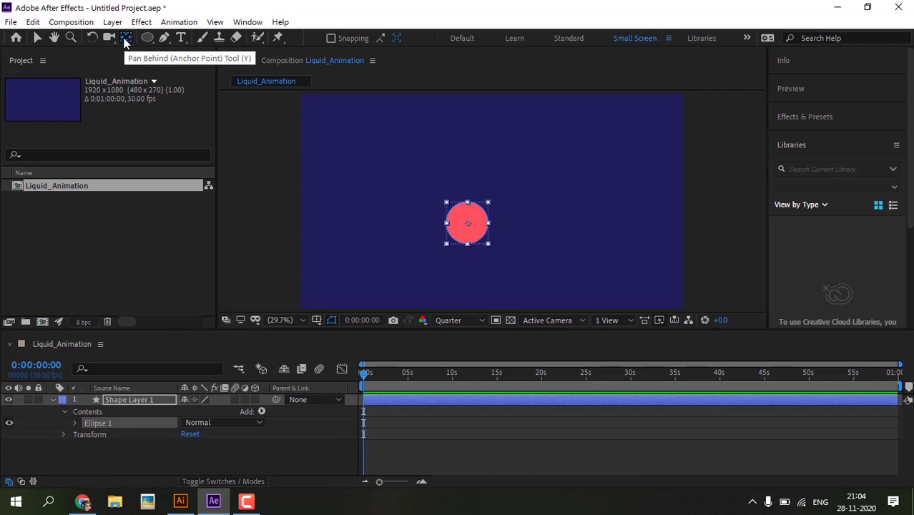
pyautogui.click(38, 38)
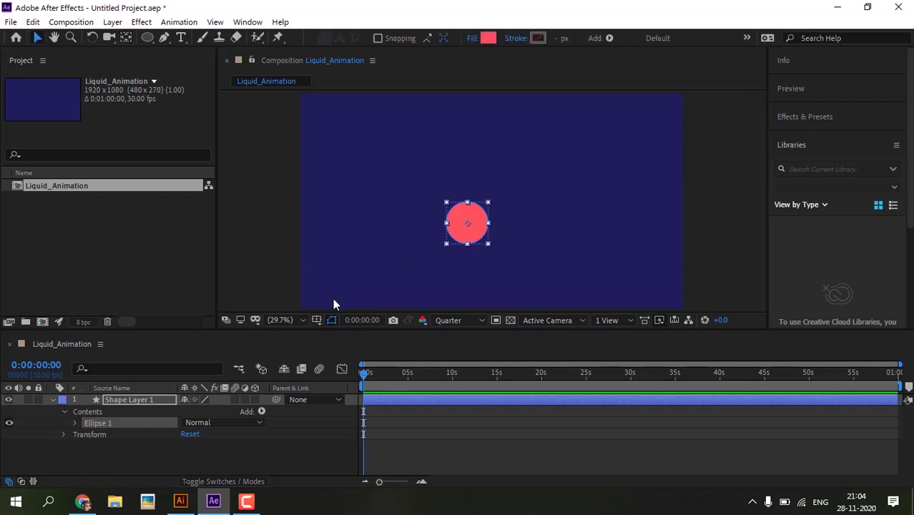
pyautogui.click(51, 399)
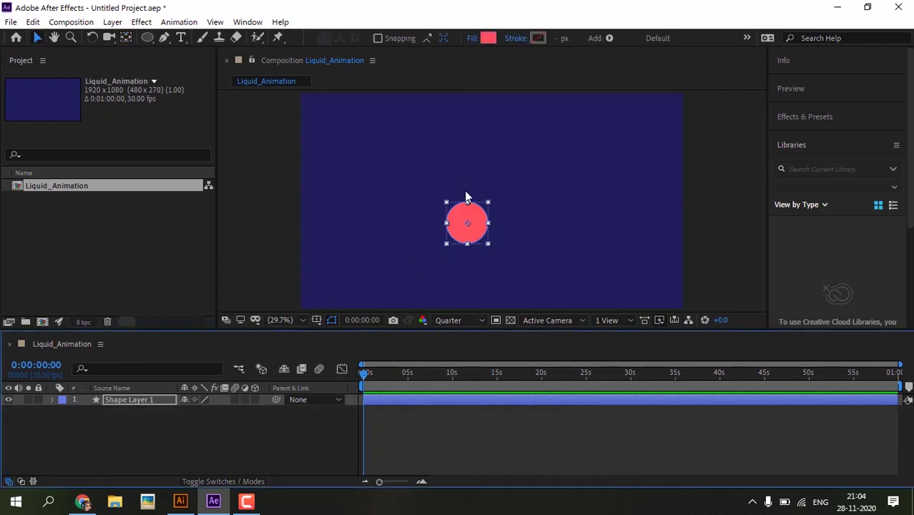
# Change the circle's fill colour to blue.
pyautogui.click(489, 38)
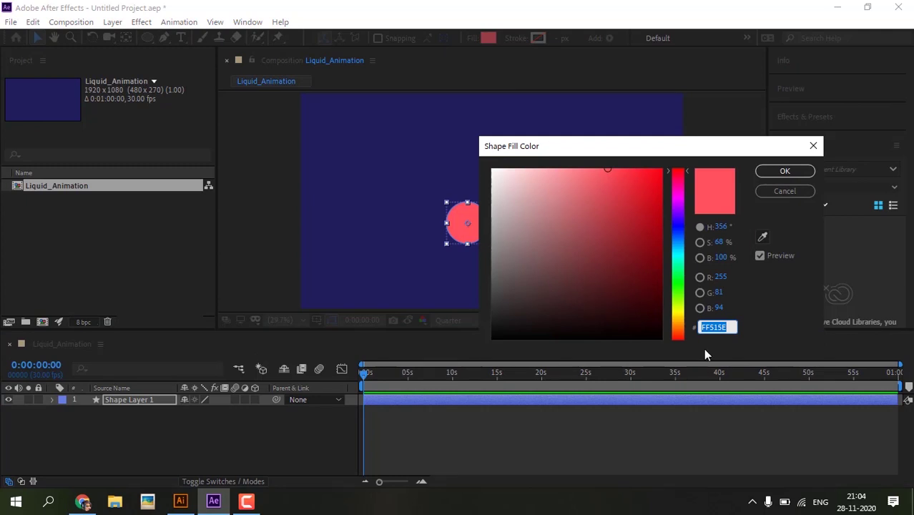
pyautogui.hotkey('ctrl', 'v')
pyautogui.click(784, 171)
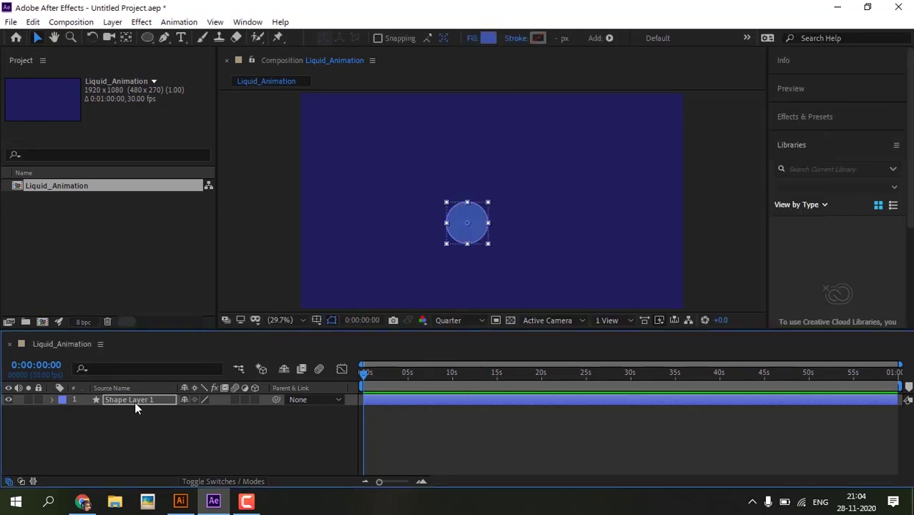
# Duplicate the blue circle, move the copy up-left and fill it orange-brown (A1604B).
pyautogui.hotkey('ctrl', 'd')
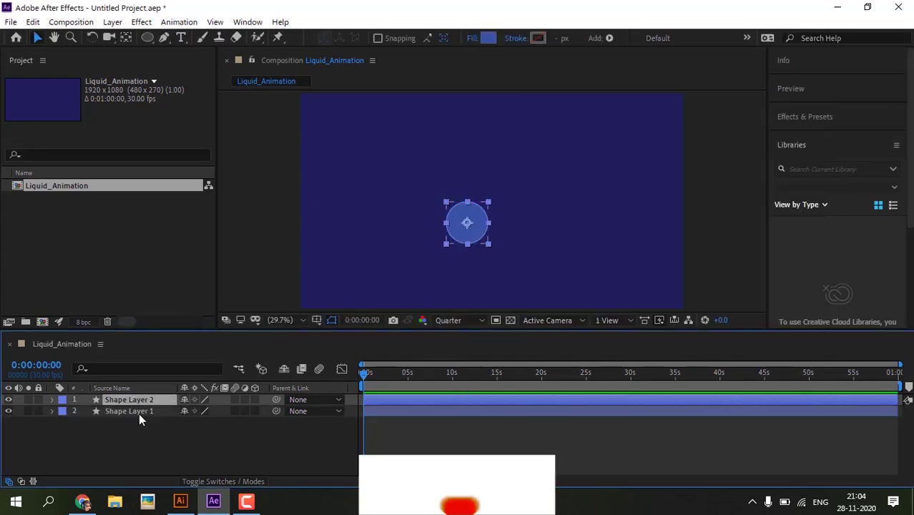
pyautogui.click(469, 238)
pyautogui.moveTo(468, 238); pyautogui.dragTo(402, 145)
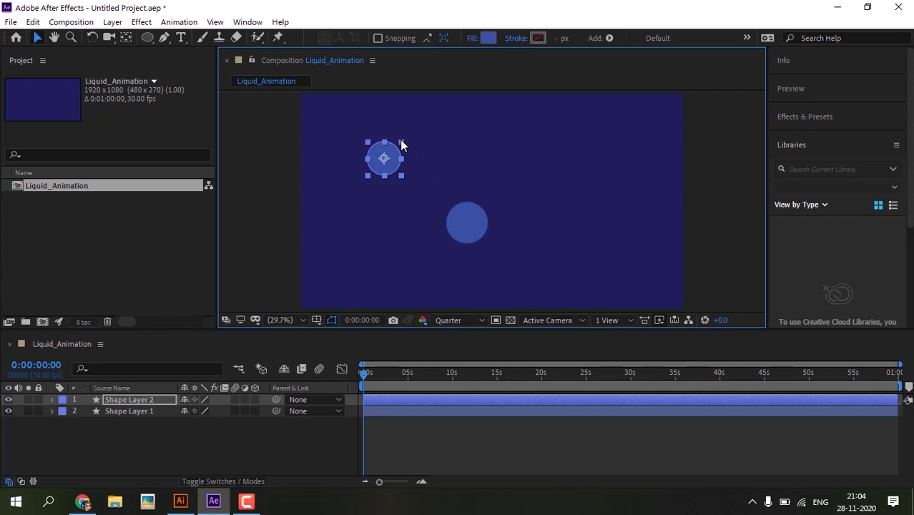
pyautogui.click(487, 37)
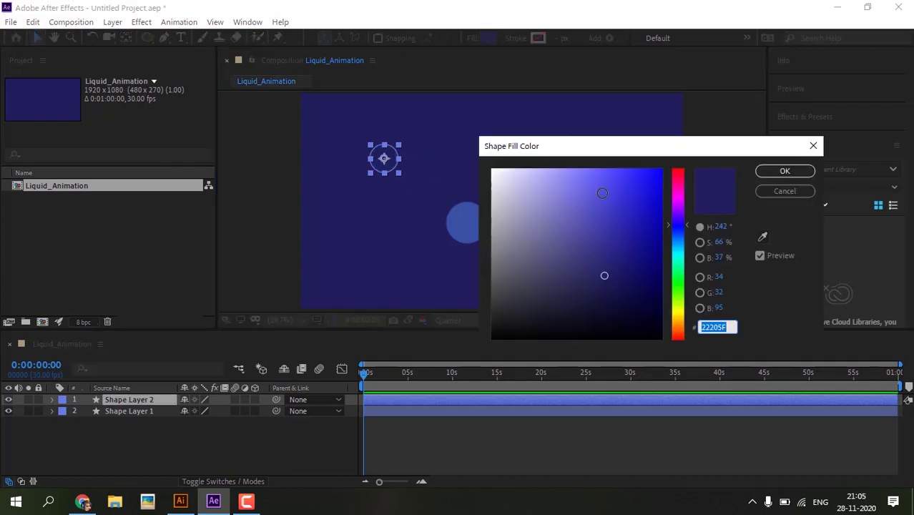
pyautogui.write('A1604B')
pyautogui.click(786, 171)
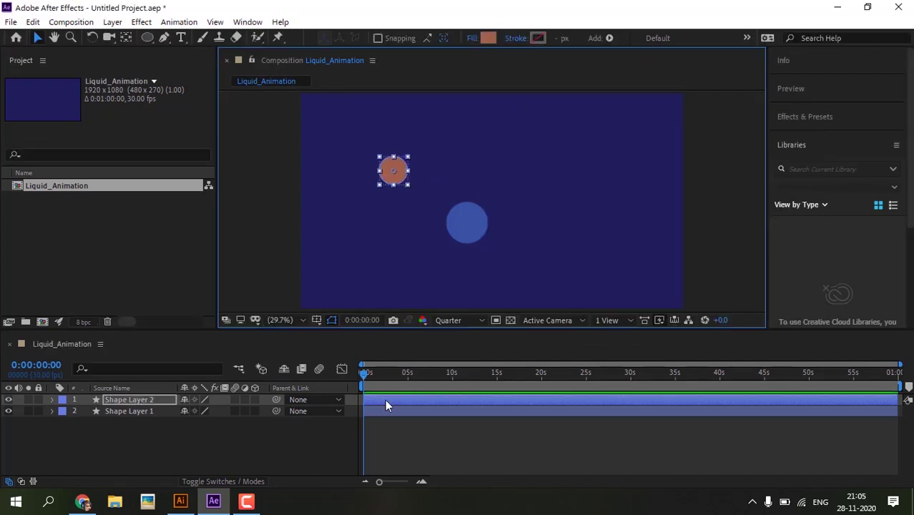
# Duplicate that circle, move it toward the bottom-left and fill it yellow (FFD800).
pyautogui.hotkey('ctrl', 'd')
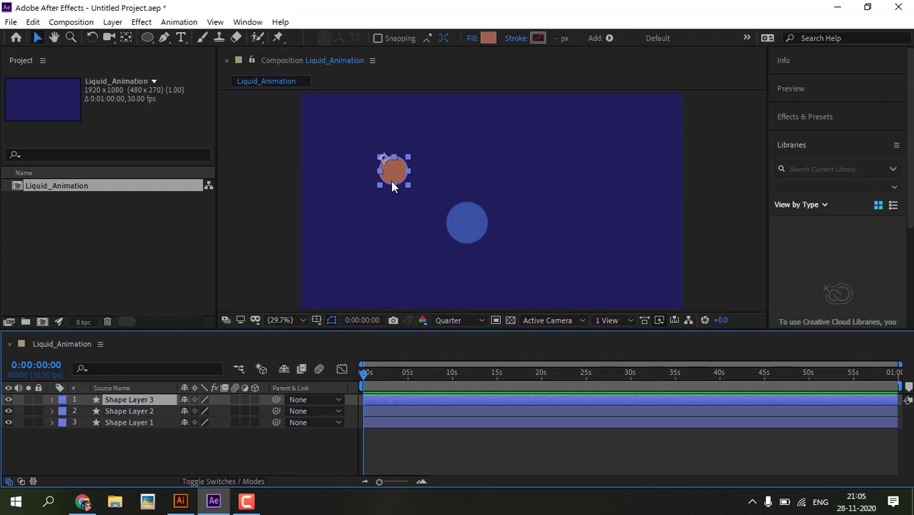
pyautogui.moveTo(392, 186); pyautogui.dragTo(379, 301)
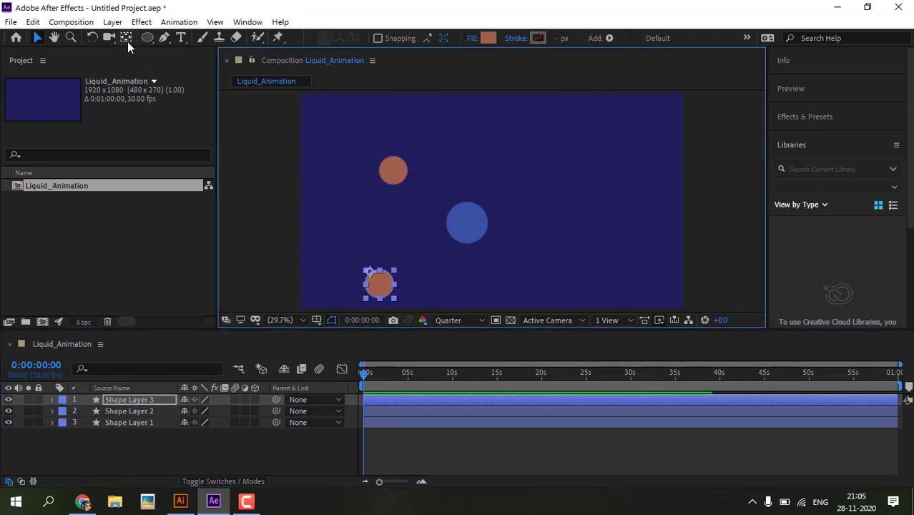
pyautogui.click(144, 411)
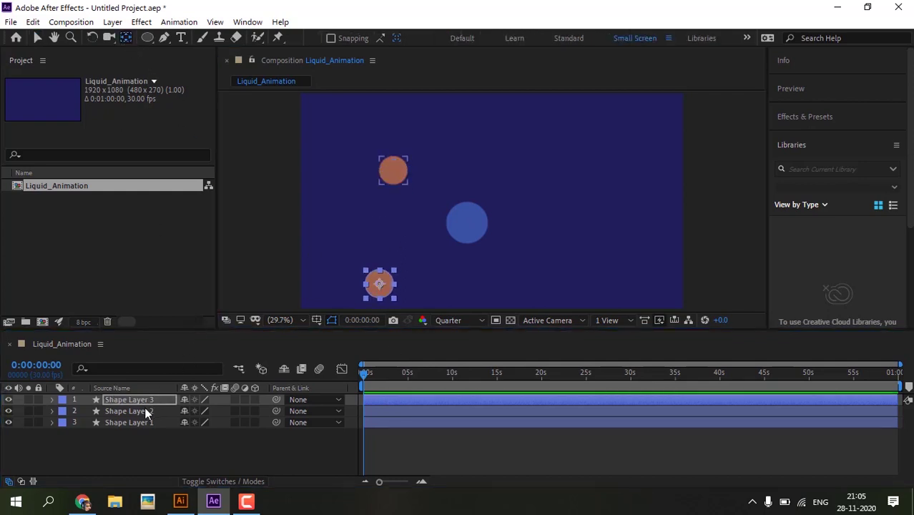
pyautogui.click(124, 38)
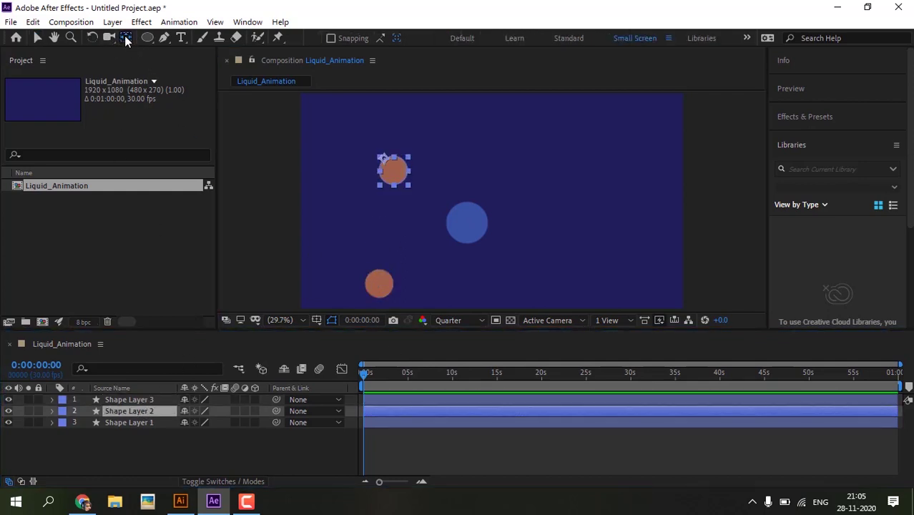
pyautogui.click(386, 402)
pyautogui.press('v')
pyautogui.click(489, 38)
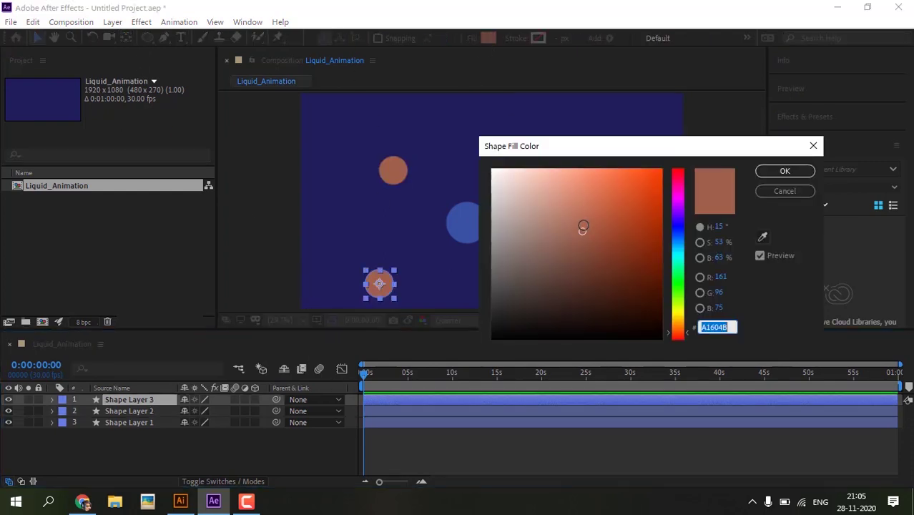
pyautogui.write('FFD800')
pyautogui.click(785, 171)
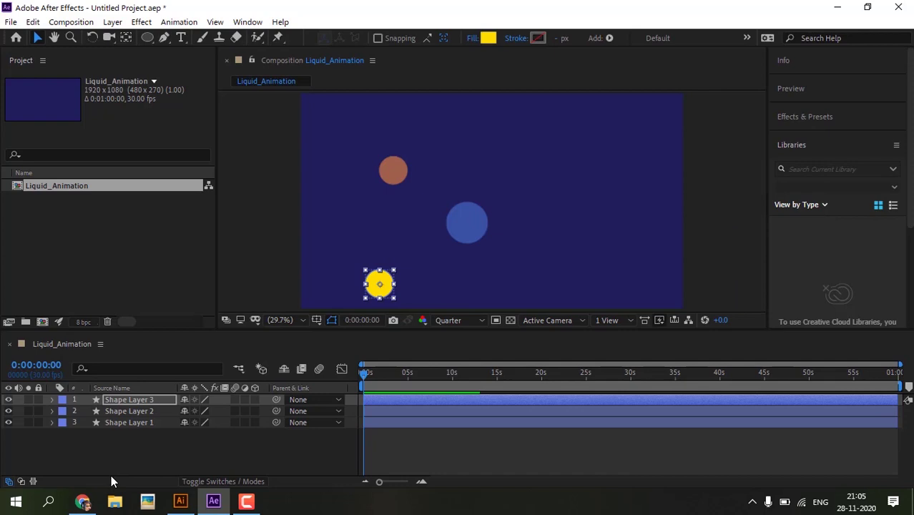
# Duplicate the yellow circle, move it upper right and fill it purple (51479D).
pyautogui.hotkey('ctrl', 'd')
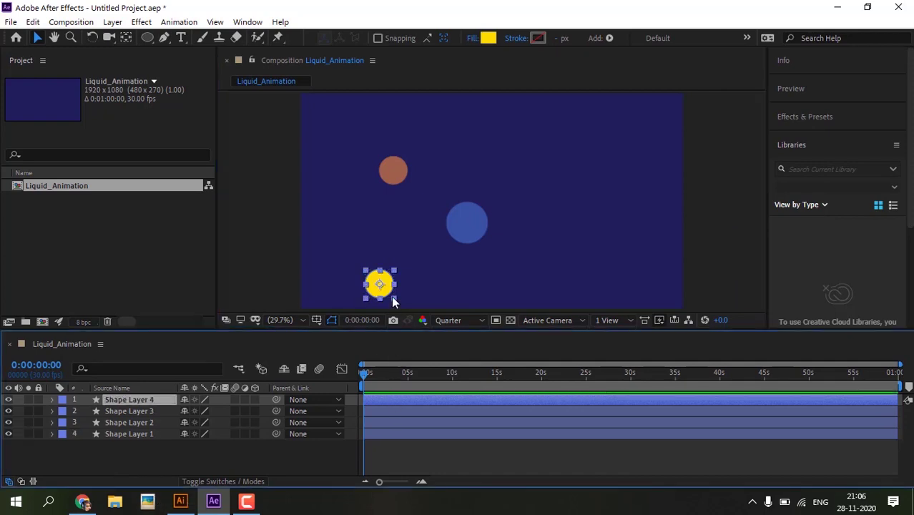
pyautogui.moveTo(392, 284); pyautogui.dragTo(597, 164)
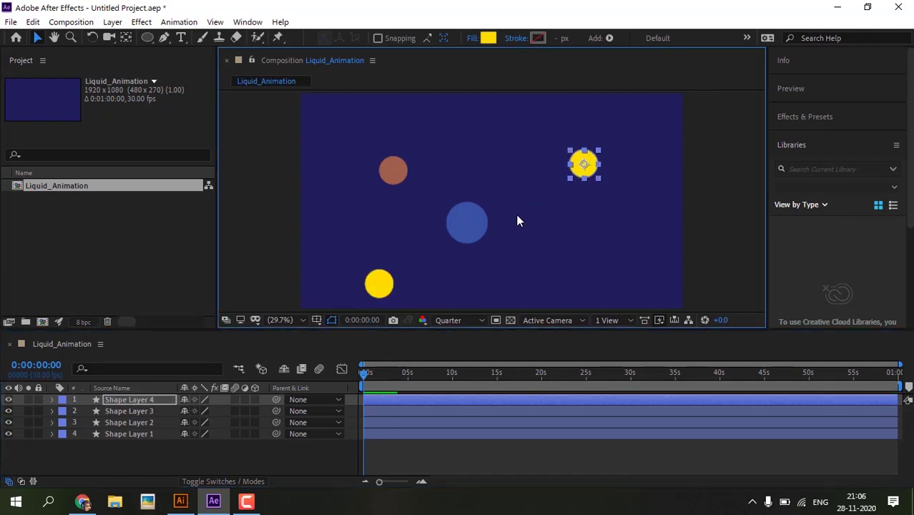
pyautogui.click(486, 38)
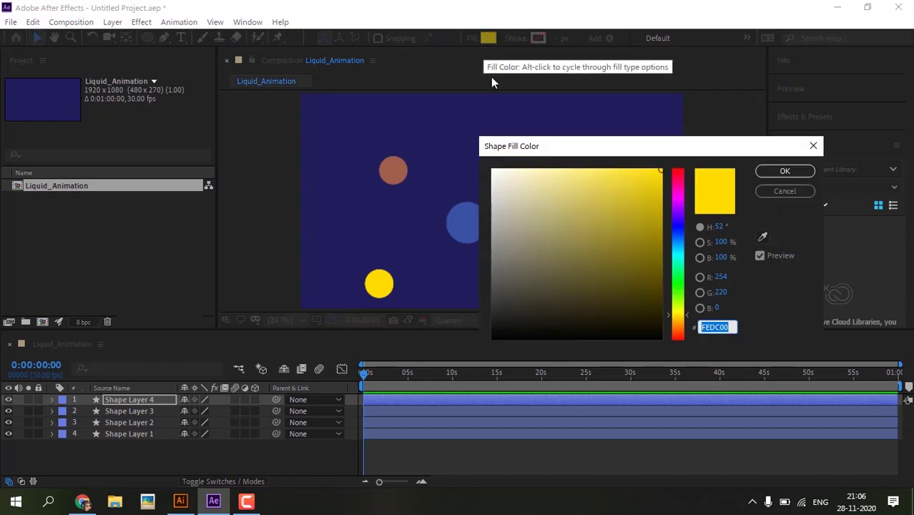
pyautogui.write('51479D')
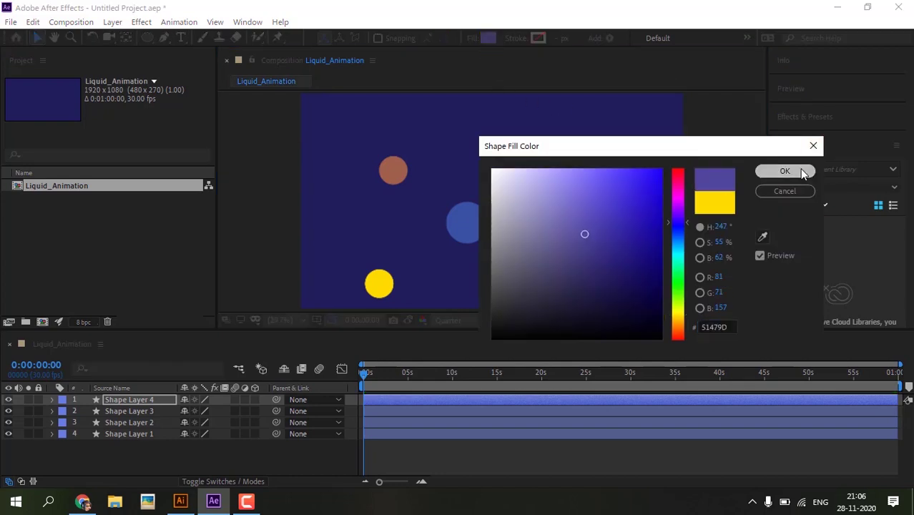
pyautogui.click(799, 171)
pyautogui.click(130, 434)
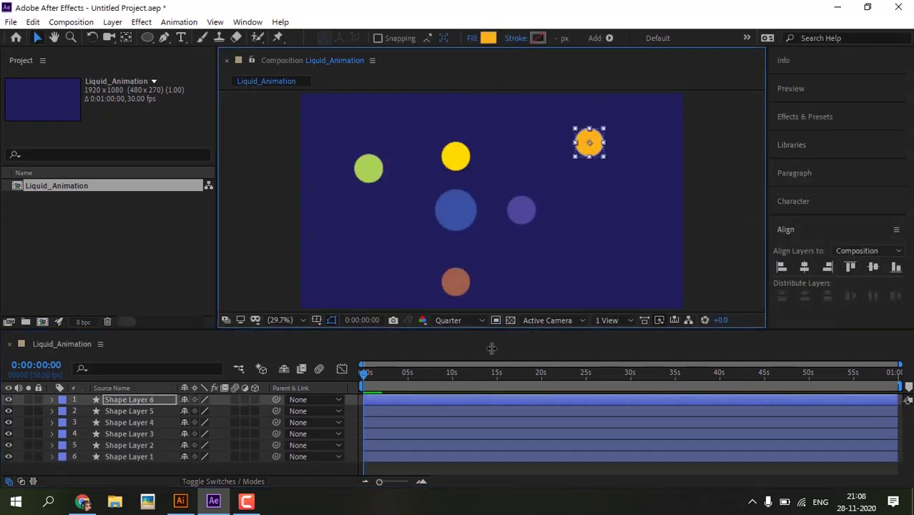
# Arrange the green, purple and orange circles across the top, brown and yellow below.
pyautogui.moveTo(369, 168); pyautogui.dragTo(337, 133)
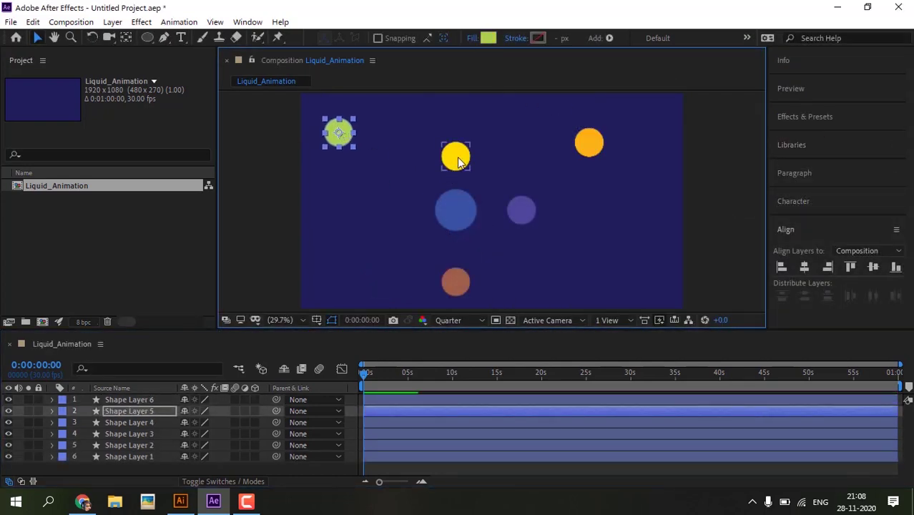
pyautogui.moveTo(458, 156); pyautogui.dragTo(631, 270)
pyautogui.moveTo(522, 194); pyautogui.dragTo(500, 108)
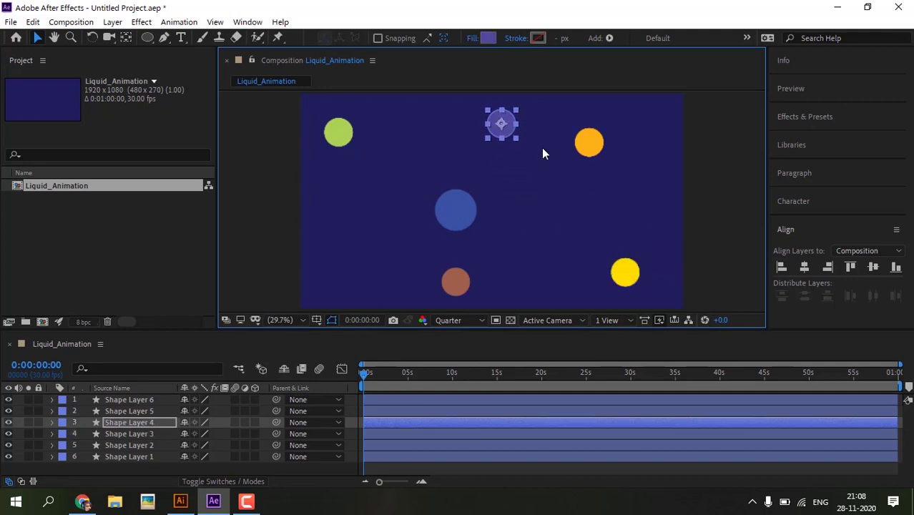
pyautogui.moveTo(591, 146); pyautogui.dragTo(621, 149)
pyautogui.moveTo(501, 124); pyautogui.dragTo(497, 120)
pyautogui.moveTo(456, 281); pyautogui.dragTo(361, 272)
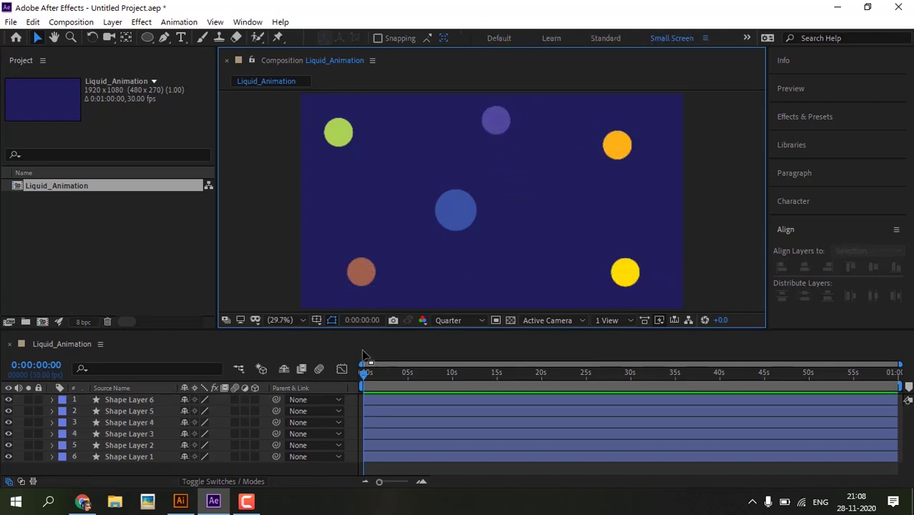
# Select Shape Layers 6 through 2 together in the timeline.
pyautogui.click(371, 399)
pyautogui.keyDown('ctrl'); pyautogui.click(376, 453); pyautogui.keyUp('ctrl')
pyautogui.keyDown('shift'); pyautogui.click(377, 445); pyautogui.keyUp('shift')
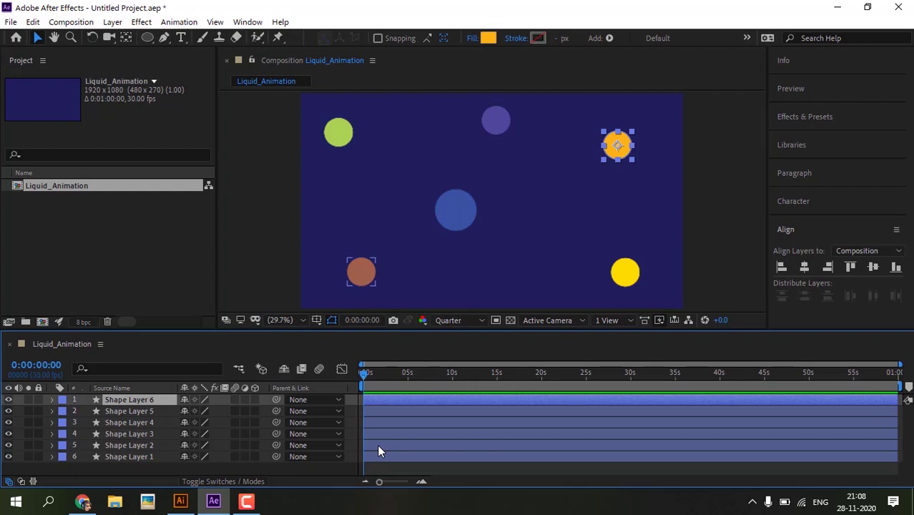
# Set starting Position keyframes at 0s, then move the time to 0:00:01:01.
pyautogui.press('p')
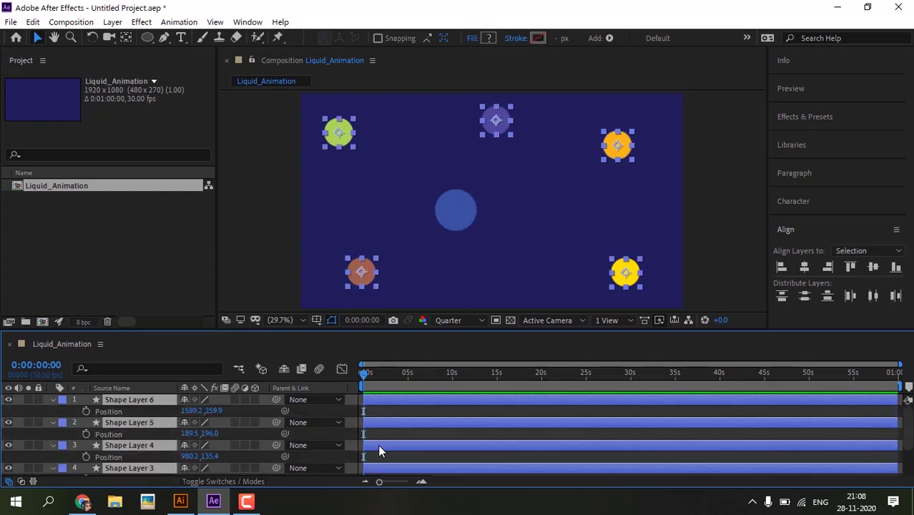
pyautogui.click(86, 412)
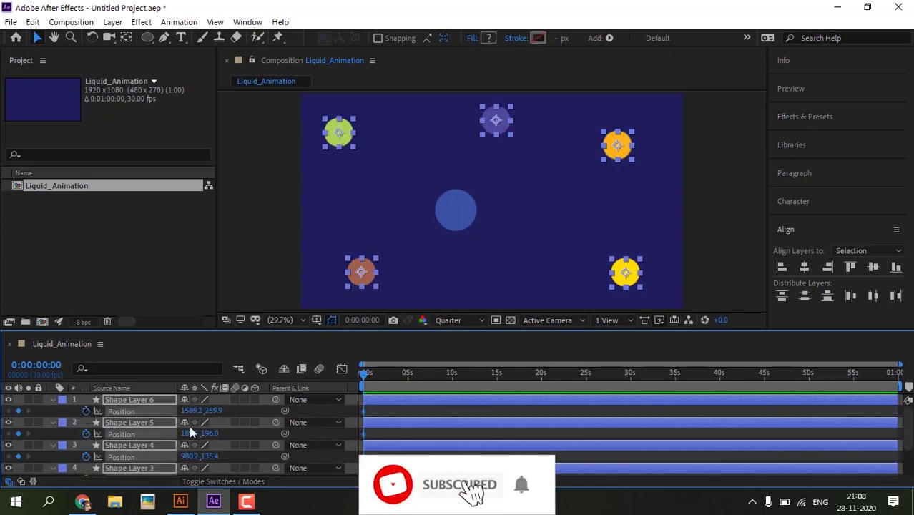
pyautogui.click(369, 372)
pyautogui.press('=')
pyautogui.press('=')
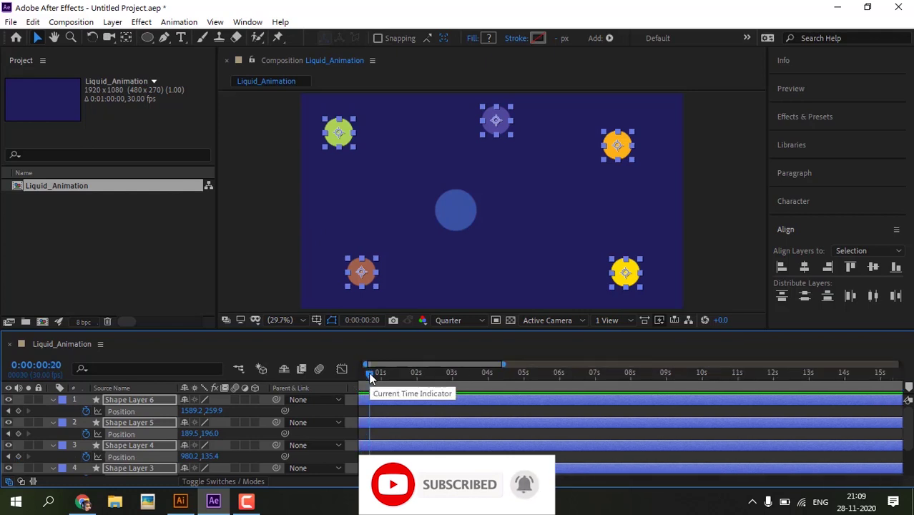
pyautogui.moveTo(369, 378); pyautogui.dragTo(383, 377)
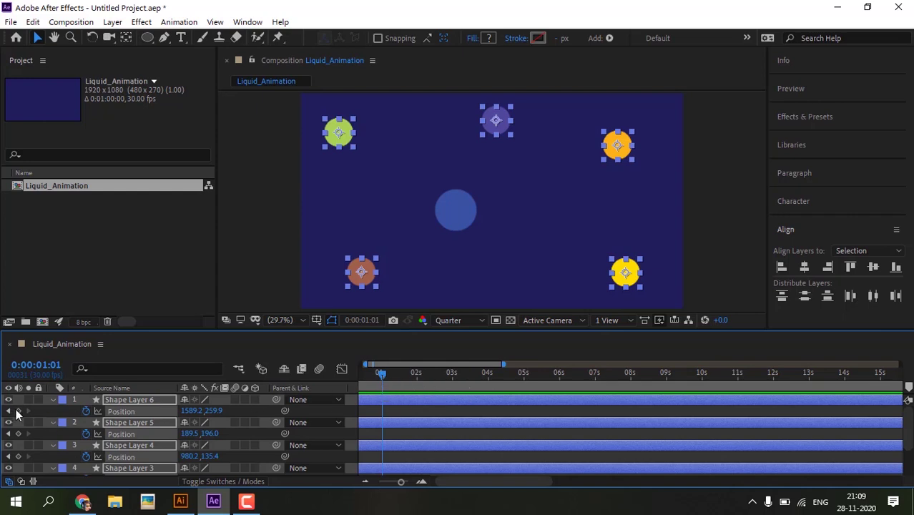
# Drag the brown, purple, orange, yellow and green circles onto the centre circle and preview.
pyautogui.click(411, 290)
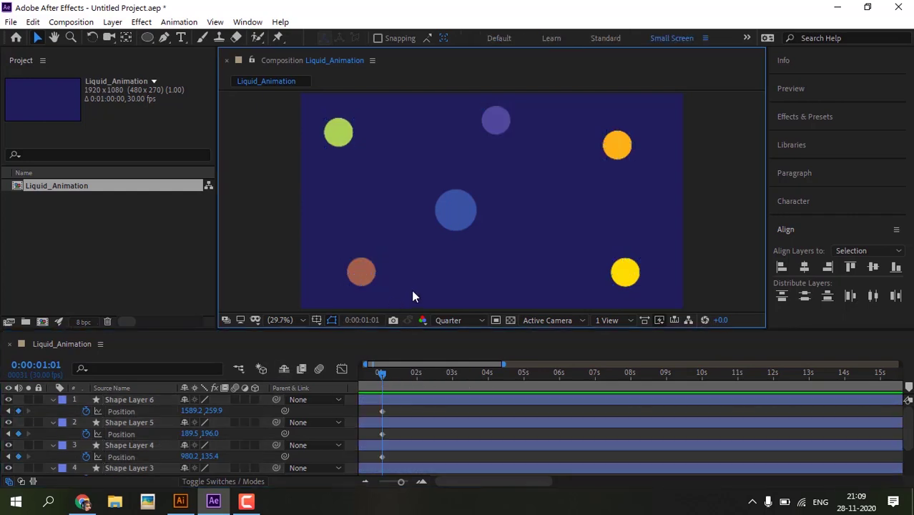
pyautogui.click(358, 278)
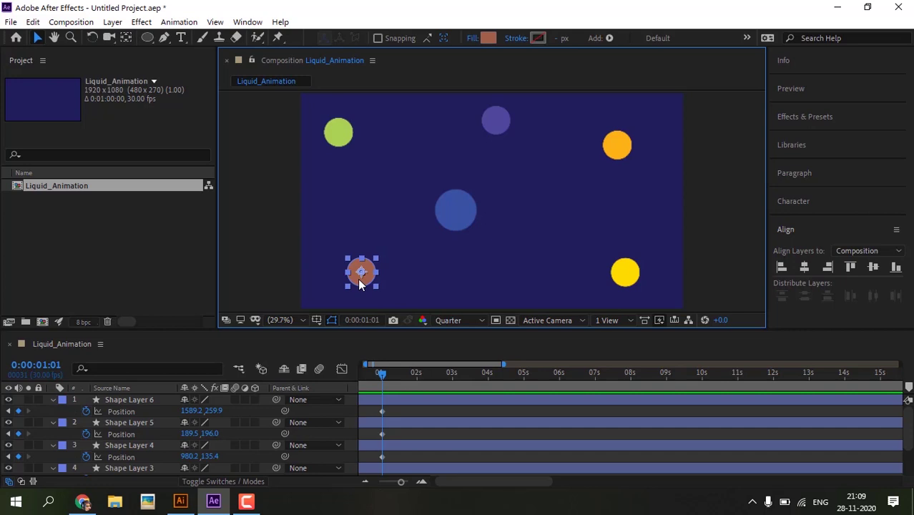
pyautogui.moveTo(357, 278); pyautogui.dragTo(456, 221)
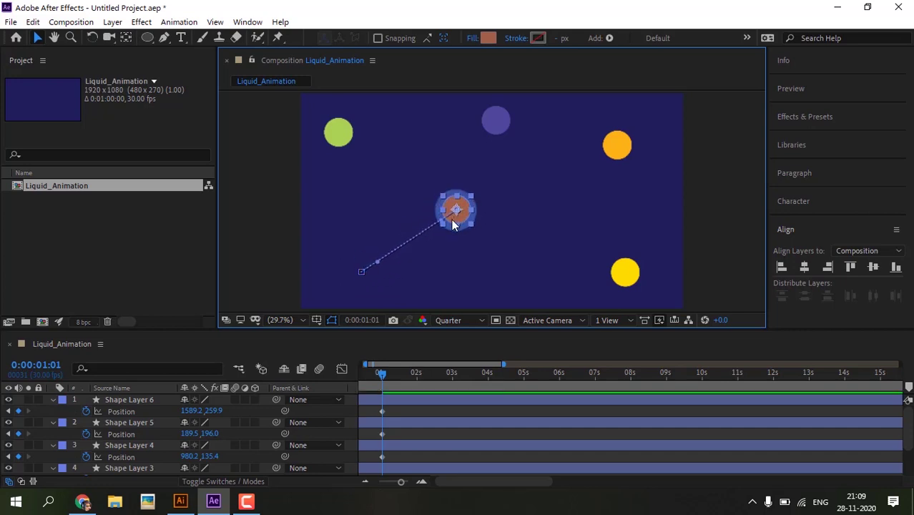
pyautogui.moveTo(499, 137); pyautogui.dragTo(461, 225)
pyautogui.moveTo(615, 157); pyautogui.dragTo(458, 219)
pyautogui.moveTo(618, 279); pyautogui.dragTo(455, 210)
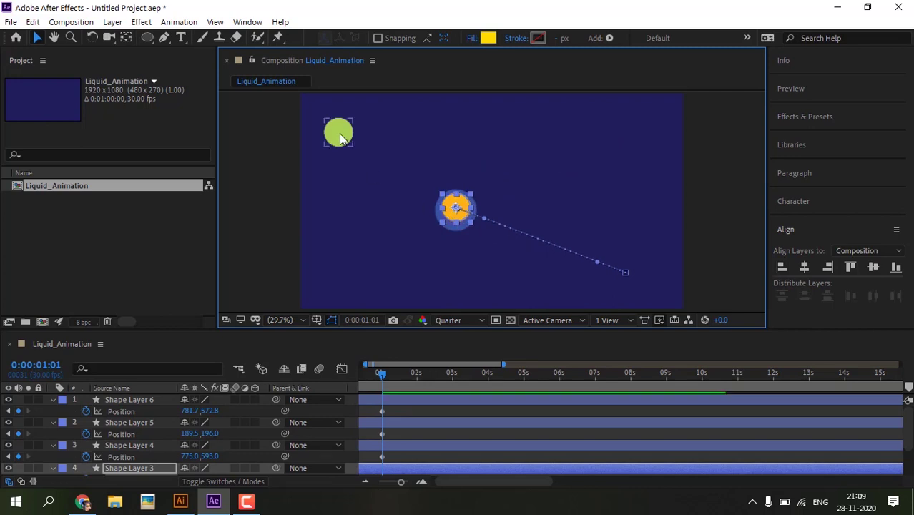
pyautogui.moveTo(339, 136); pyautogui.dragTo(458, 214)
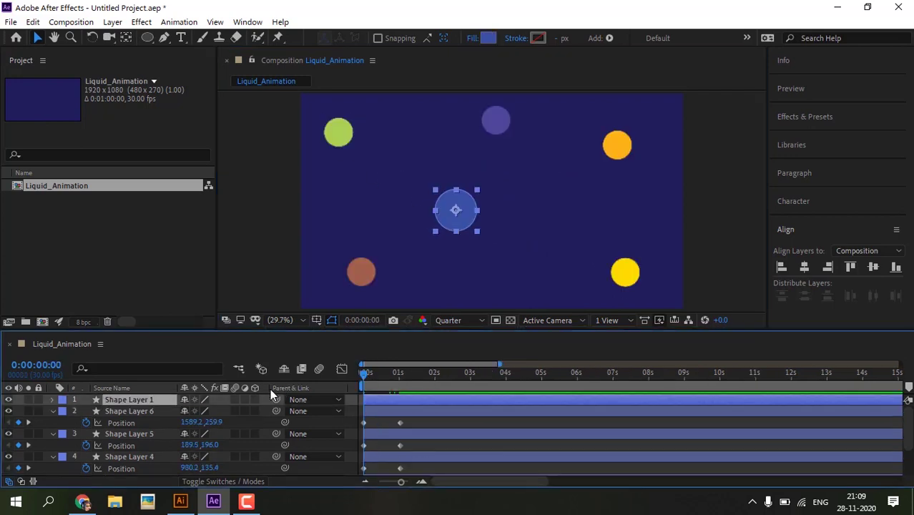
pyautogui.press('space')
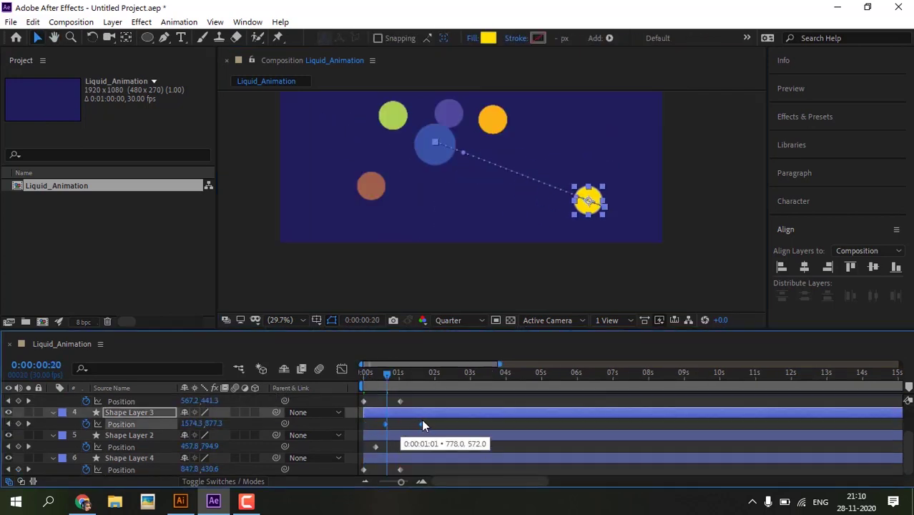
# Shift Shape Layer 6's Position keyframes in time and preview the staggered arrival.
pyautogui.click(398, 425)
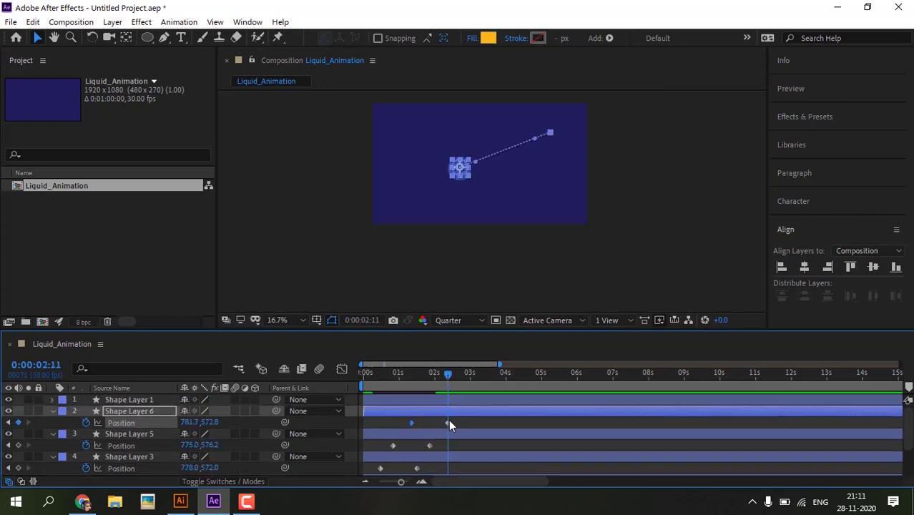
pyautogui.moveTo(447, 422); pyautogui.dragTo(442, 421)
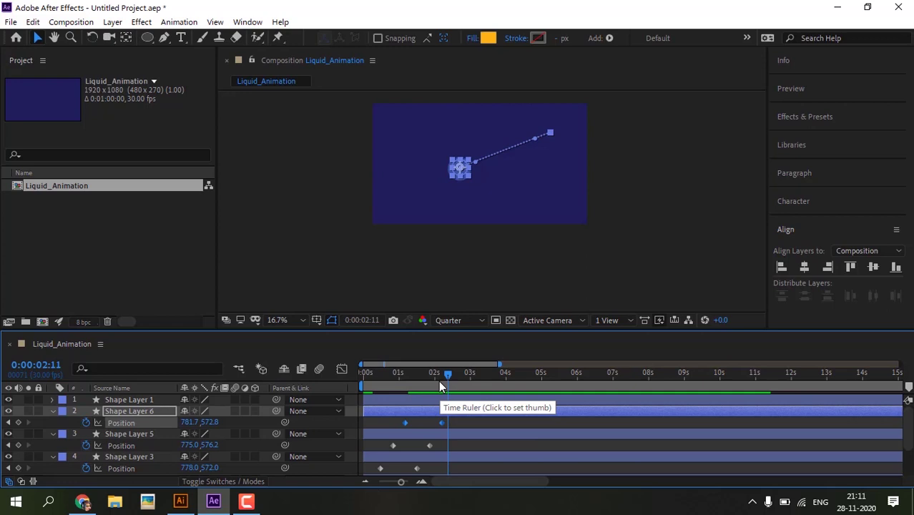
pyautogui.press('Home')
pyautogui.press('space')
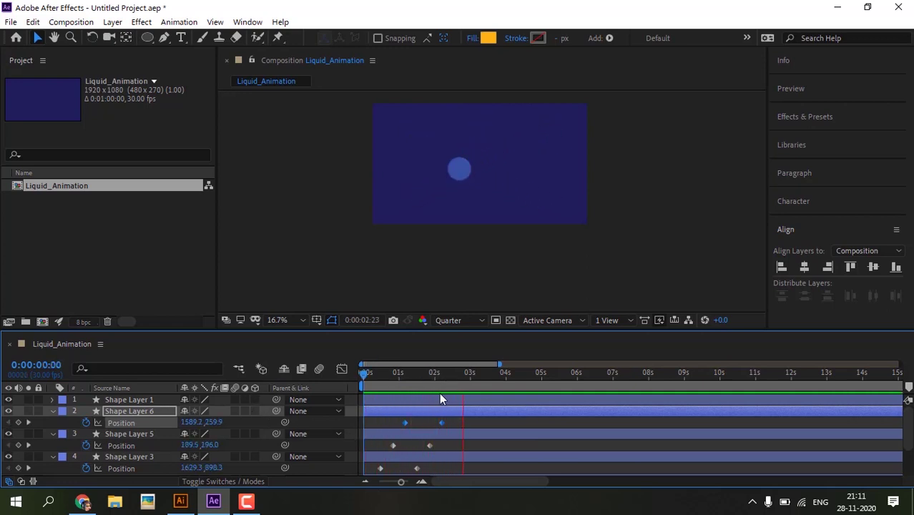
pyautogui.press('space')
# Curve Shape Layer 4's motion path at both keyframes and preview from 0:00:00:00.
pyautogui.scroll(-3, 381, 423)
pyautogui.click(364, 469)
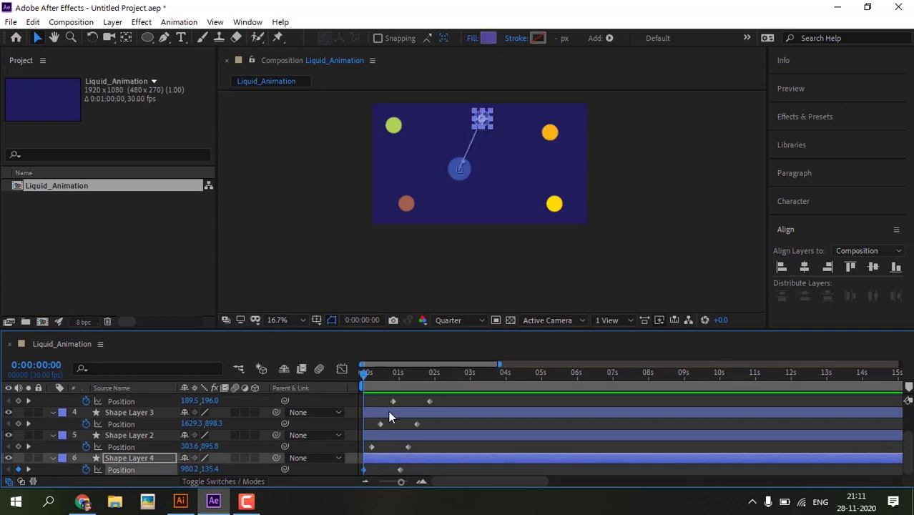
pyautogui.click(400, 374)
pyautogui.scroll(5, 491, 179)
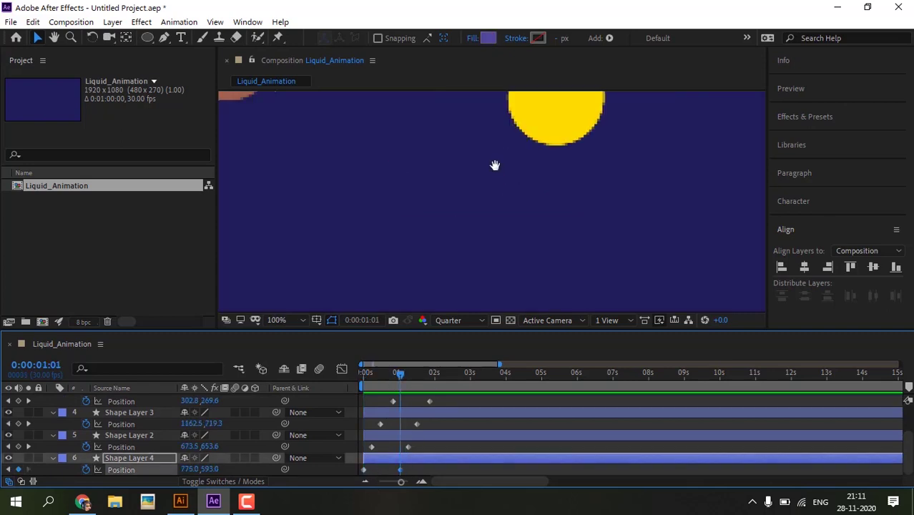
pyautogui.moveTo(494, 165); pyautogui.dragTo(451, 208)
pyautogui.moveTo(350, 259); pyautogui.dragTo(323, 194)
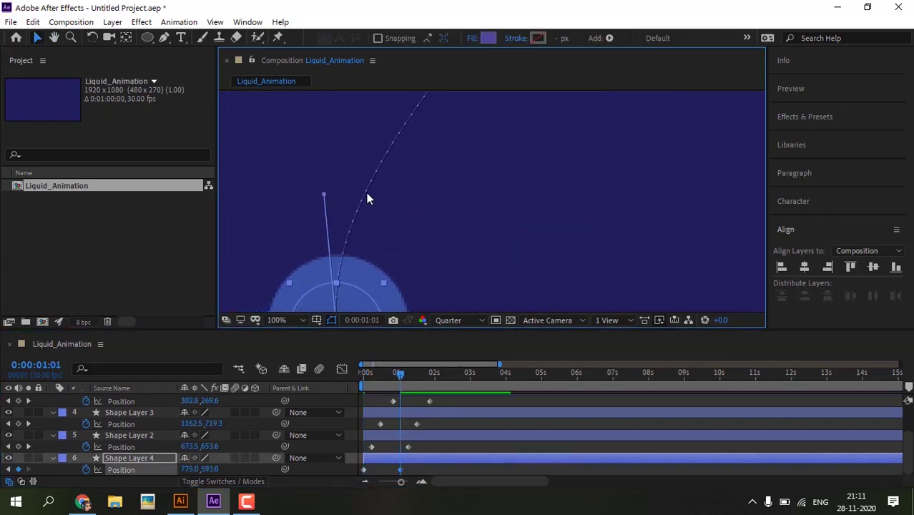
pyautogui.scroll(-2, 367, 198)
pyautogui.moveTo(484, 113); pyautogui.dragTo(508, 223)
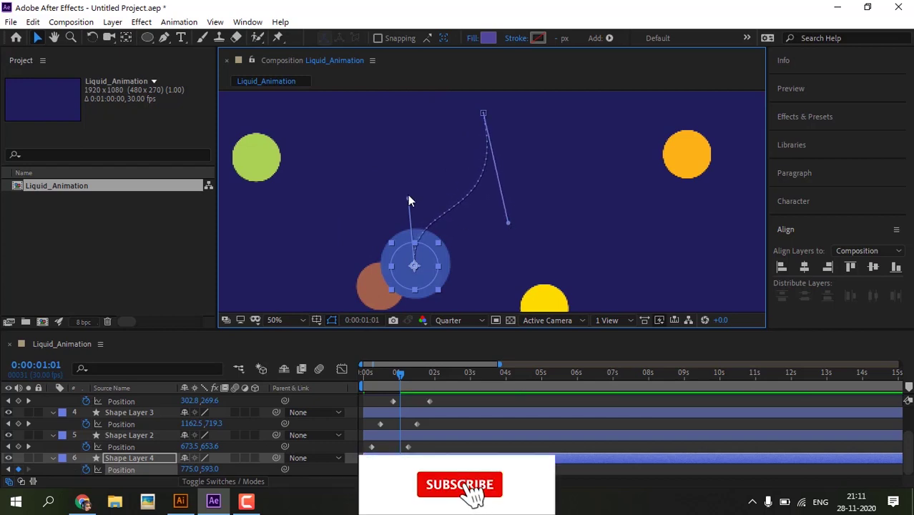
pyautogui.moveTo(409, 199); pyautogui.dragTo(380, 147)
pyautogui.moveTo(401, 373); pyautogui.dragTo(312, 389)
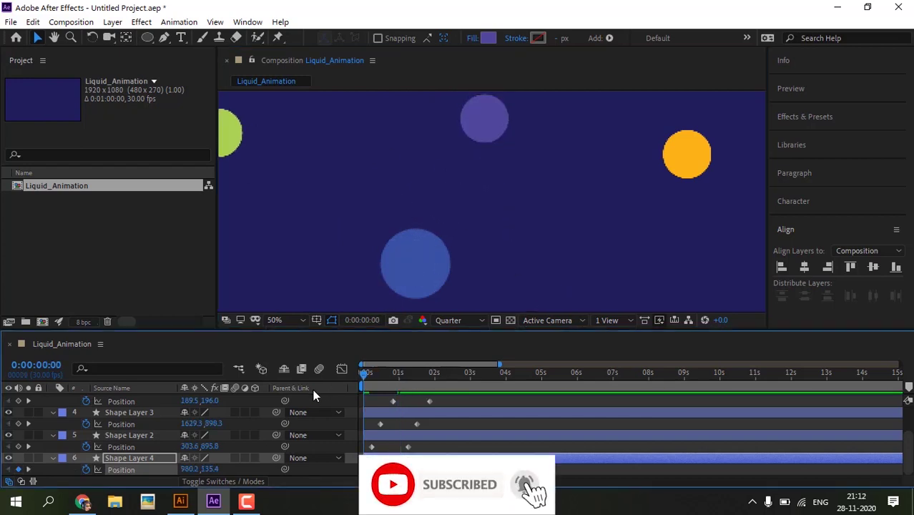
pyautogui.press('space')
pyautogui.press('space')
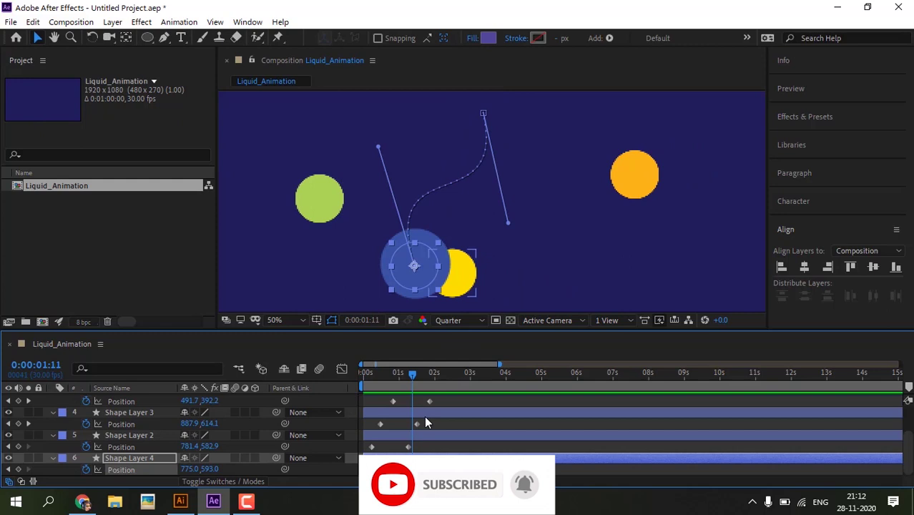
# Reshape Shape Layer 2's motion path into a smooth curve and preview it.
pyautogui.click(408, 448)
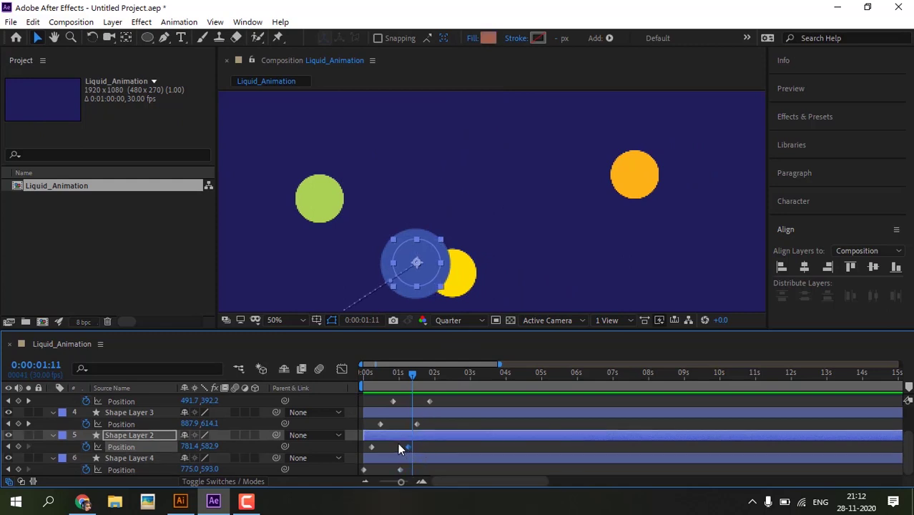
pyautogui.moveTo(411, 308); pyautogui.dragTo(464, 285)
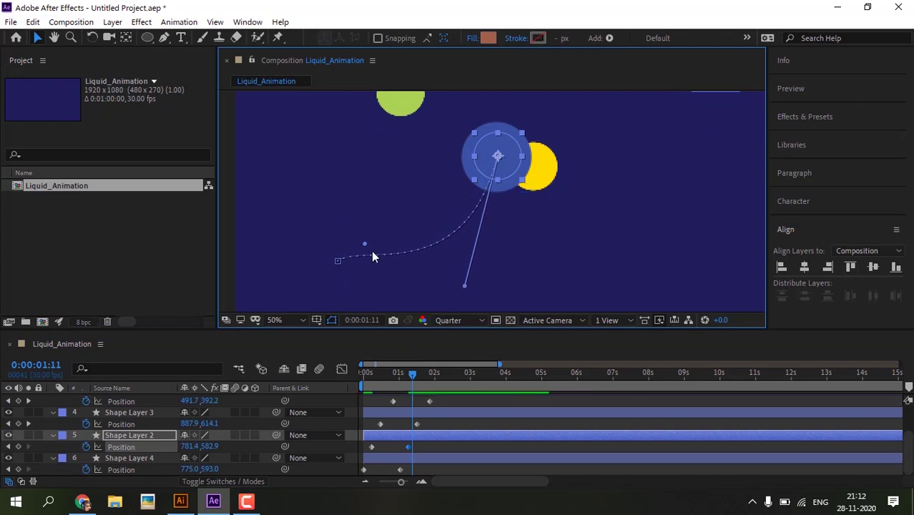
pyautogui.moveTo(366, 244); pyautogui.dragTo(389, 152)
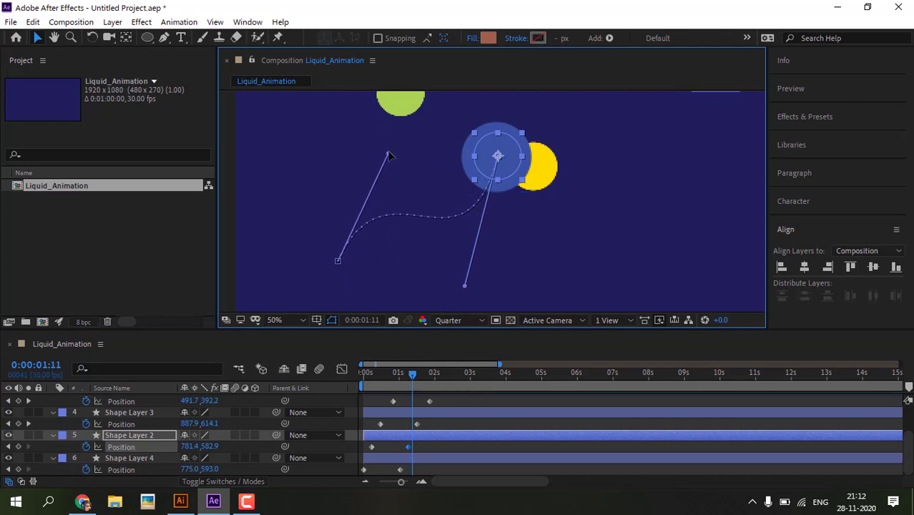
pyautogui.moveTo(464, 285); pyautogui.dragTo(464, 300)
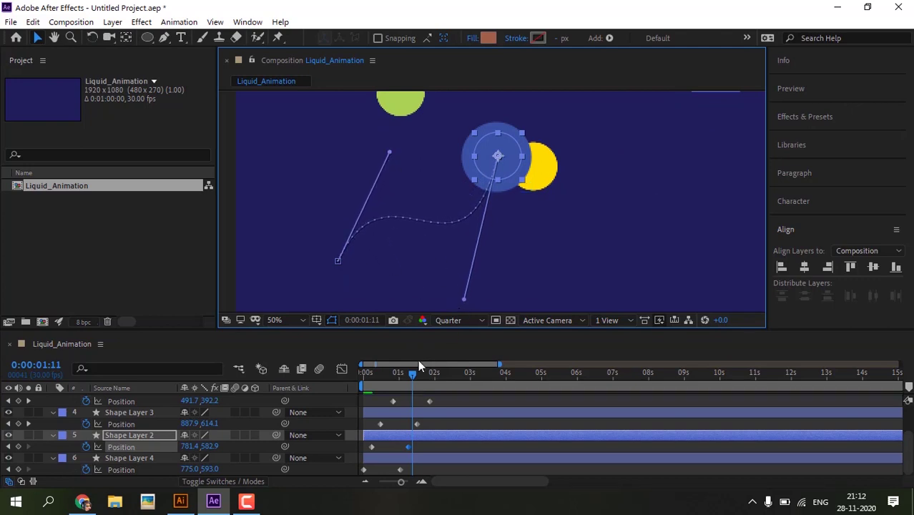
pyautogui.moveTo(413, 374); pyautogui.dragTo(321, 398)
pyautogui.press('space')
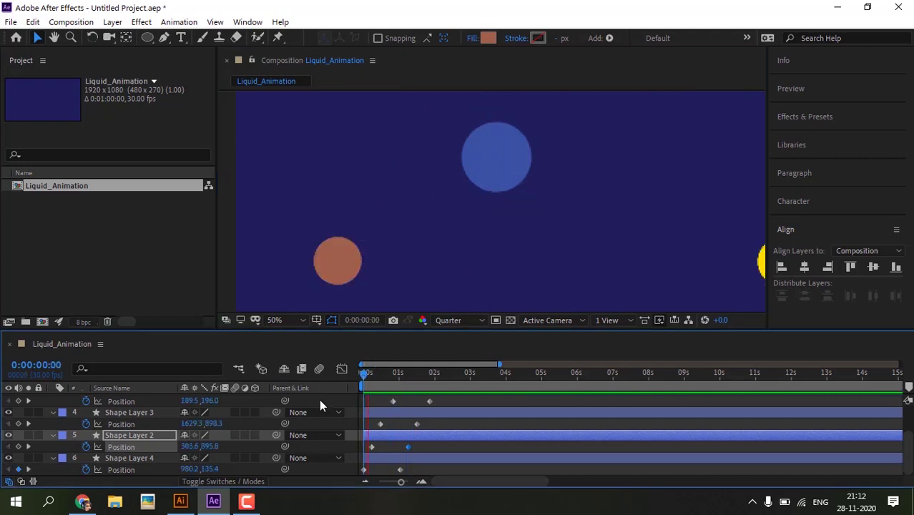
# Stop playback and select Shape Layer 4's Position keyframes.
pyautogui.click(429, 402)
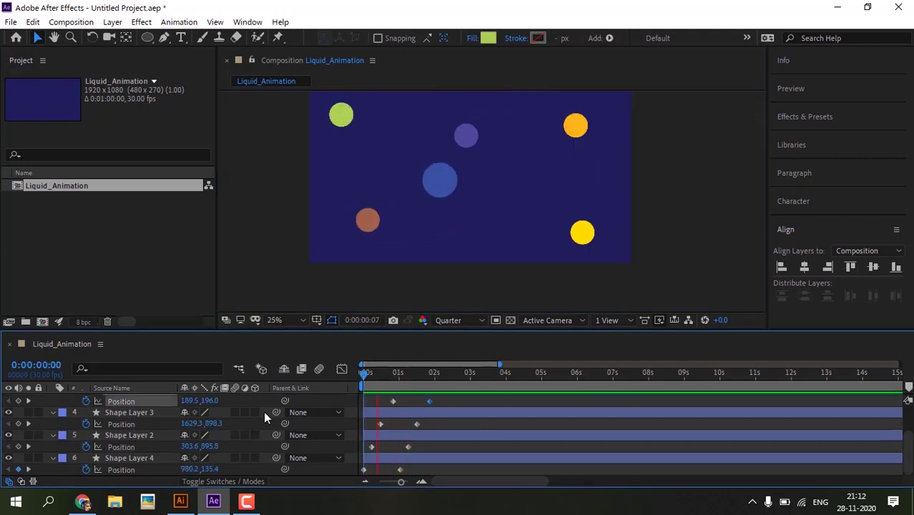
pyautogui.press('space')
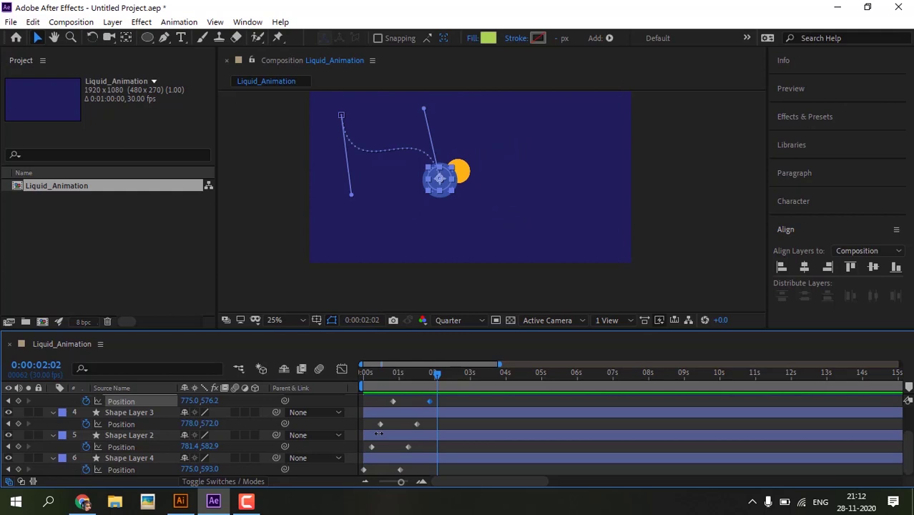
pyautogui.moveTo(414, 466); pyautogui.dragTo(357, 482)
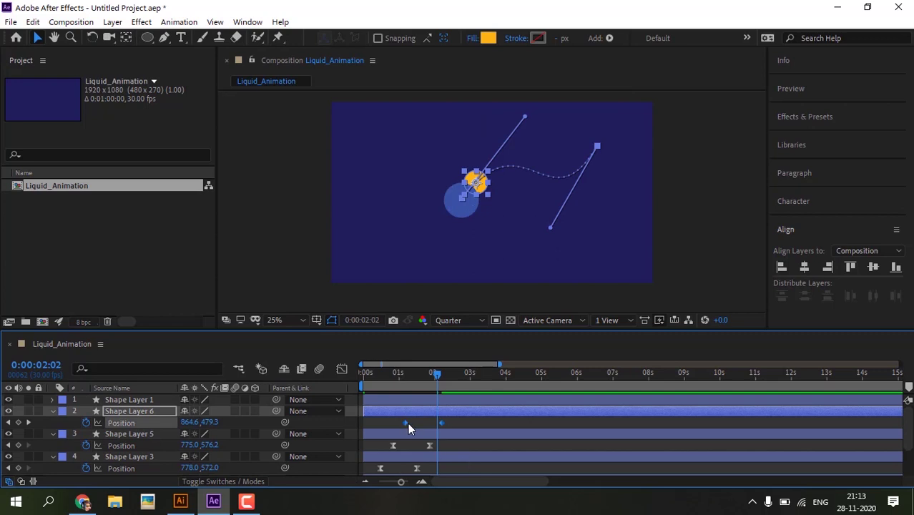
pyautogui.rightClick(407, 423)
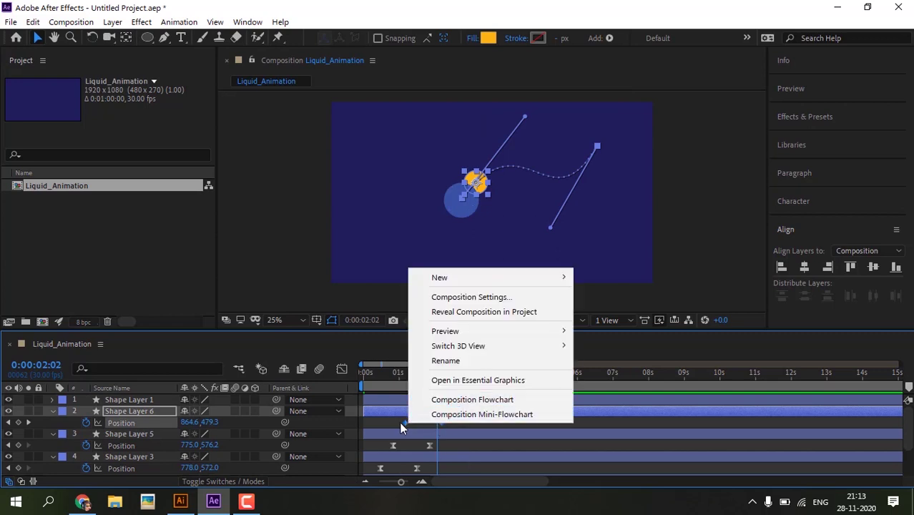
pyautogui.click(399, 422)
# Apply Easy Ease to Shape Layer 6's Position keyframes and return to the start.
pyautogui.moveTo(392, 419); pyautogui.dragTo(451, 423)
pyautogui.rightClick(439, 422)
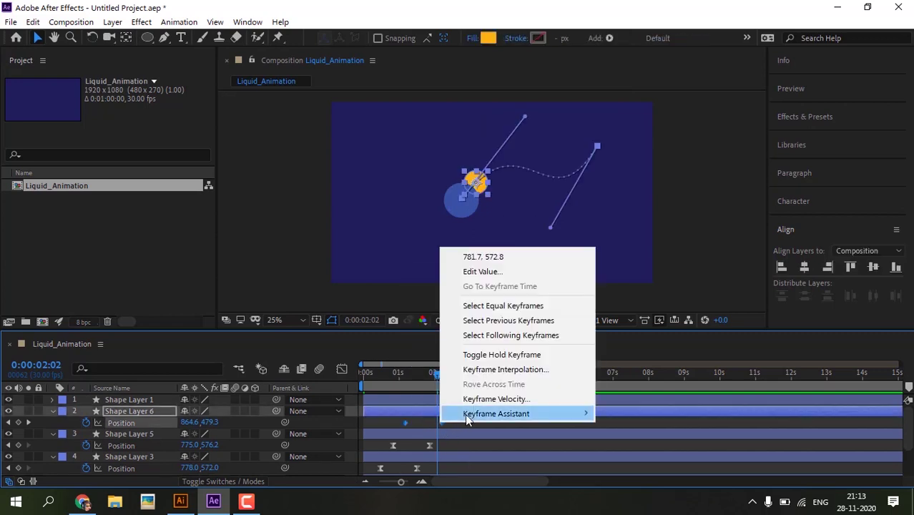
pyautogui.moveTo(539, 414)
pyautogui.click(641, 323)
pyautogui.scroll(-4, 513, 243)
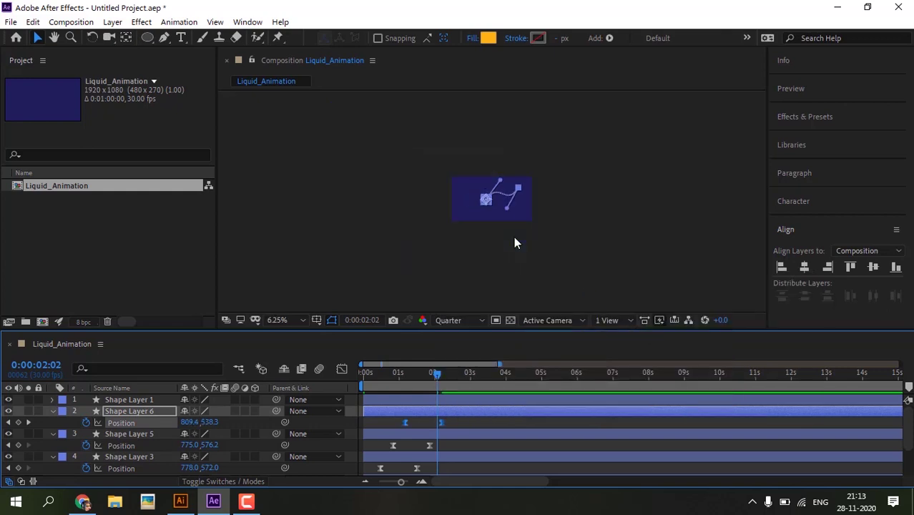
pyautogui.moveTo(461, 378); pyautogui.dragTo(312, 398)
# Fit the composition to the viewer and play back the eased, staggered circles.
pyautogui.click(547, 248)
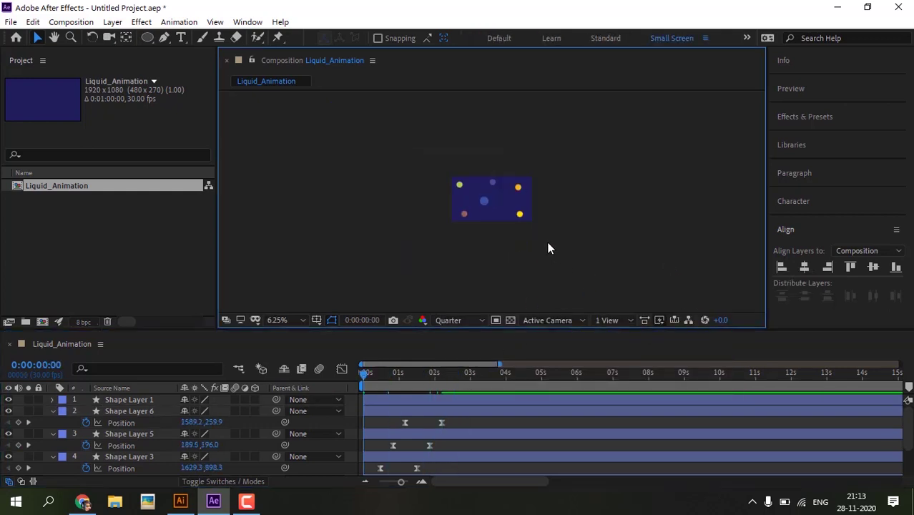
pyautogui.scroll(4, 544, 245)
pyautogui.click(289, 320)
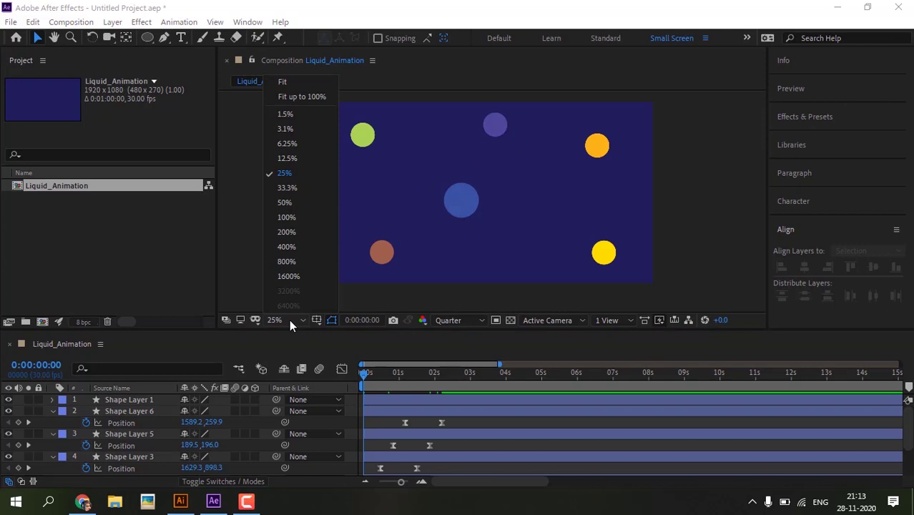
pyautogui.click(278, 94)
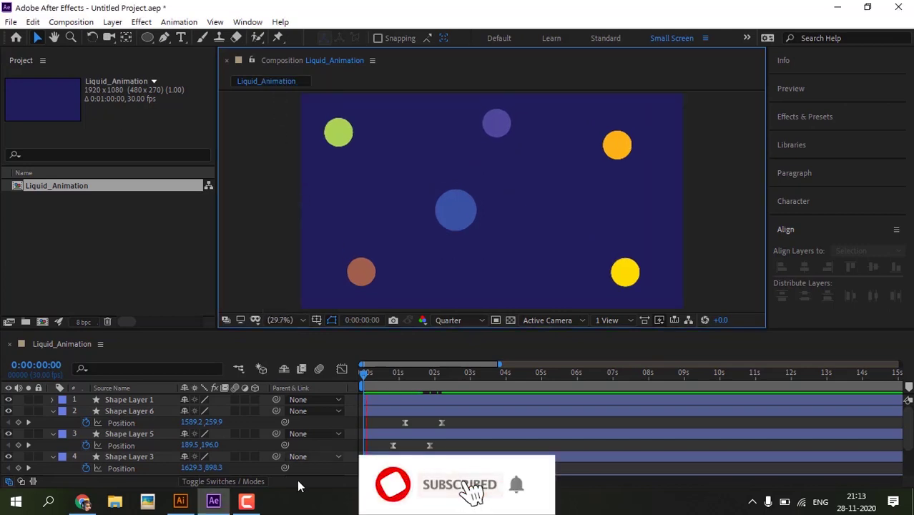
pyautogui.press('space')
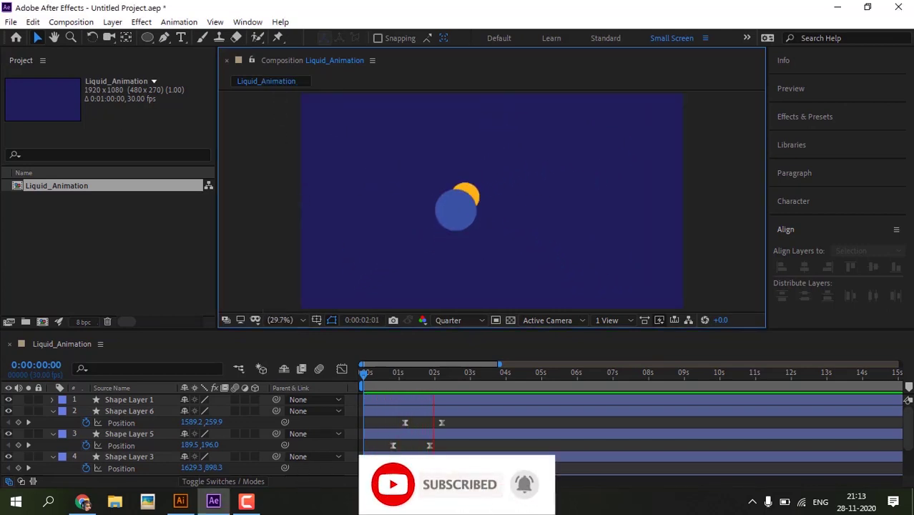
pyautogui.press('space')
pyautogui.scroll(-2, 426, 424)
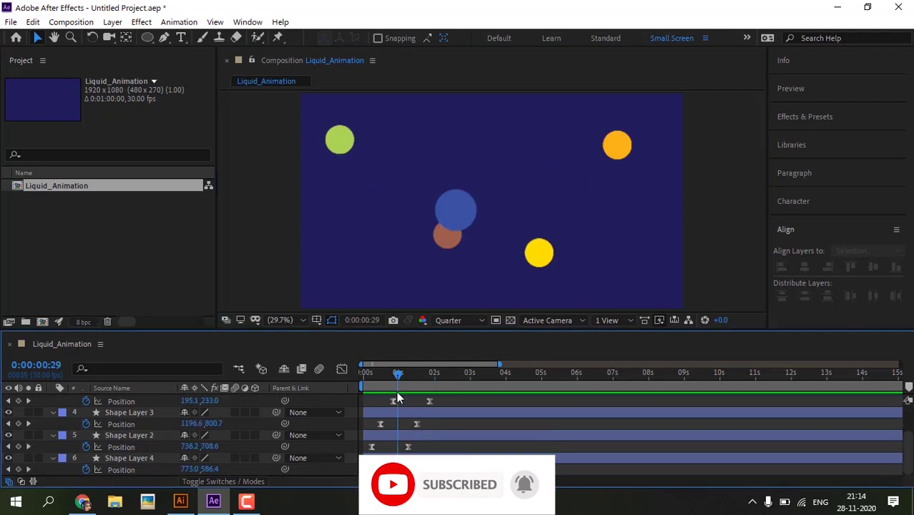
pyautogui.moveTo(396, 391)
pyautogui.mouseDown()
pyautogui.moveTo(370, 402)
pyautogui.moveTo(385, 394)
pyautogui.mouseUp()
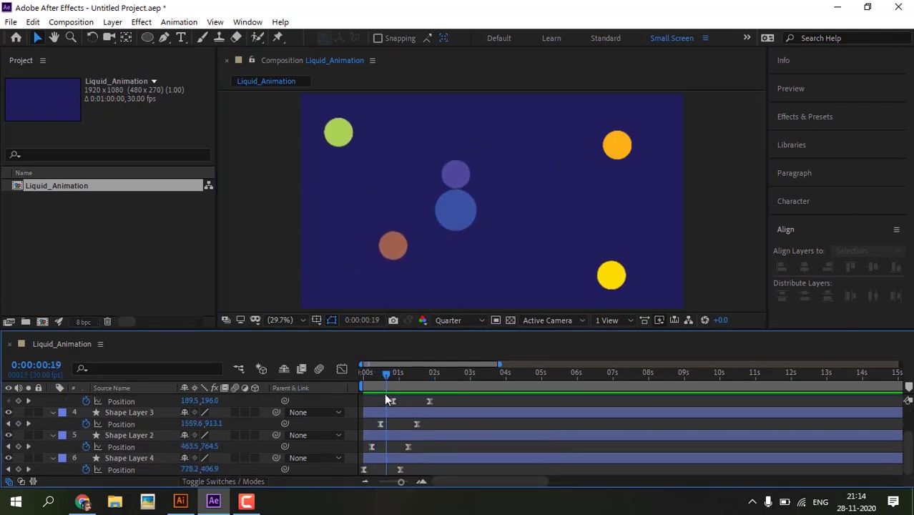
# Keyframe Shape Layer 1's Scale from 100% at the start to 152% near 2 seconds, then preview.
pyautogui.scroll(2, 384, 393)
pyautogui.click(405, 399)
pyautogui.hotkey('alt', 'shift', 's')
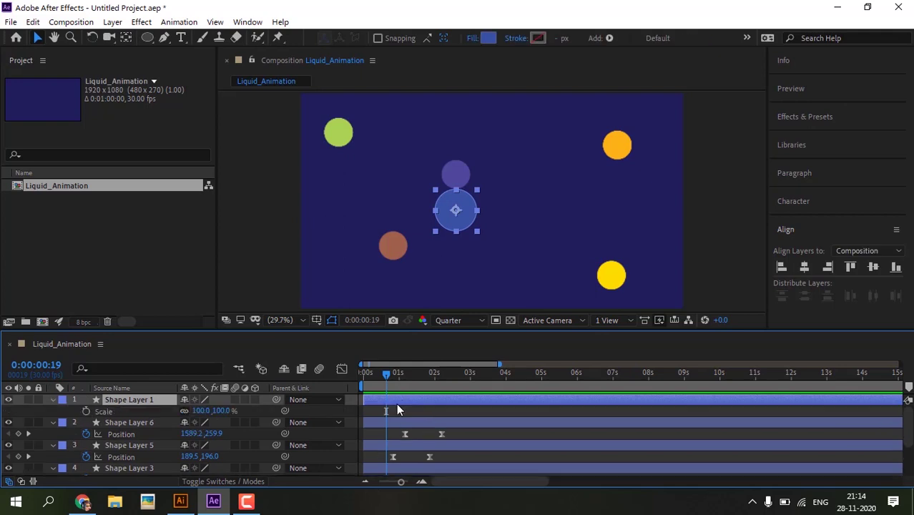
pyautogui.click(107, 413)
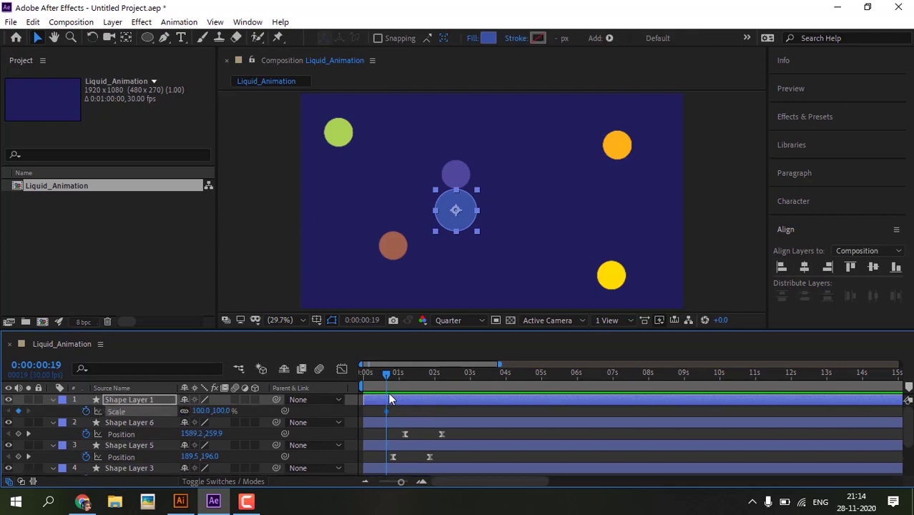
pyautogui.moveTo(385, 374); pyautogui.dragTo(436, 390)
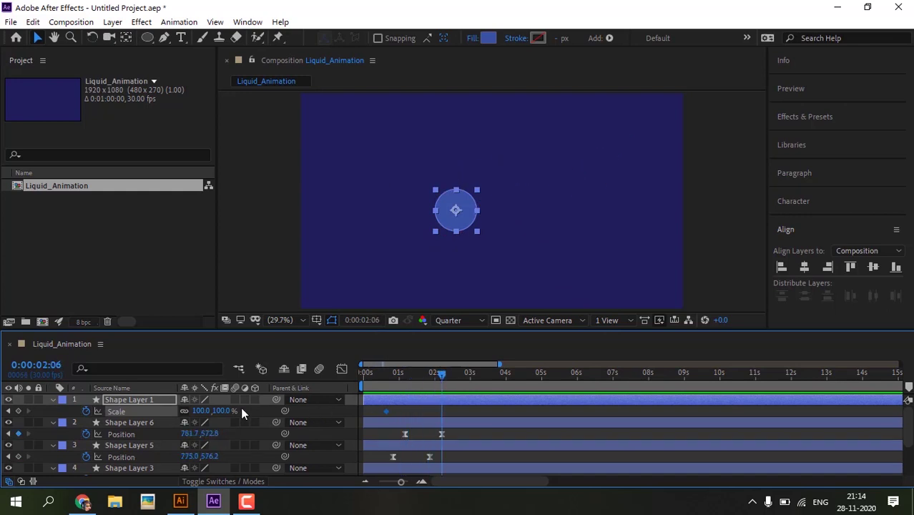
pyautogui.moveTo(222, 415); pyautogui.dragTo(246, 405)
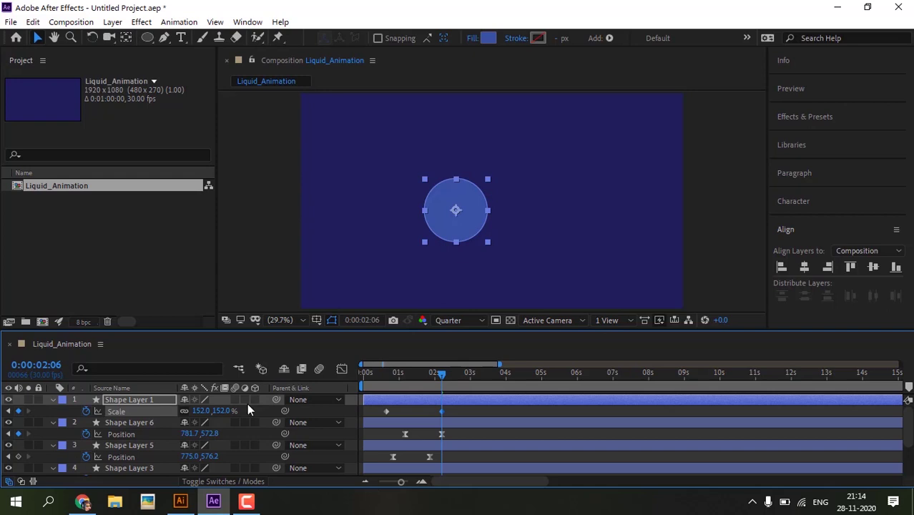
pyautogui.press('Home')
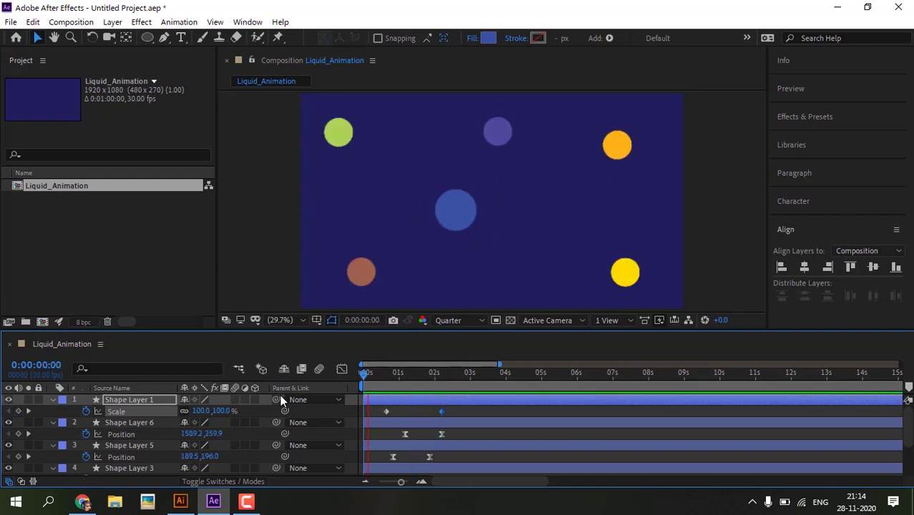
pyautogui.press('space')
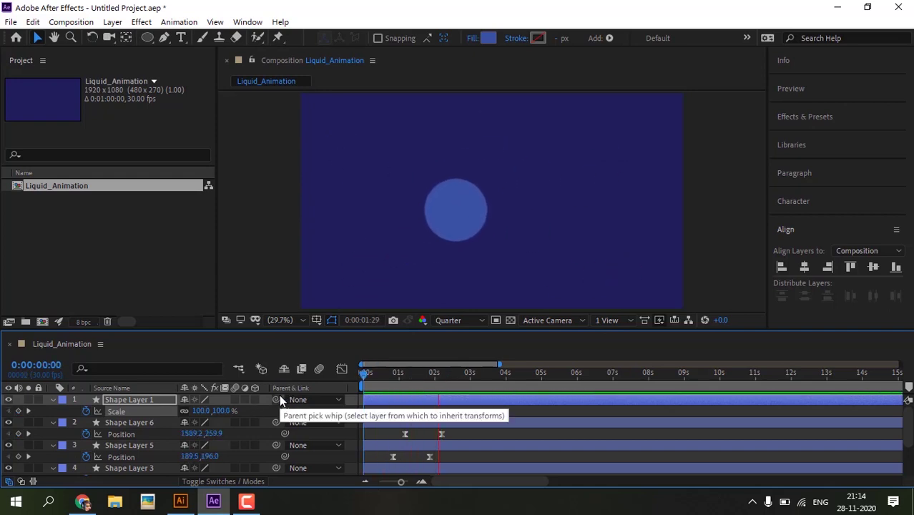
pyautogui.press('space')
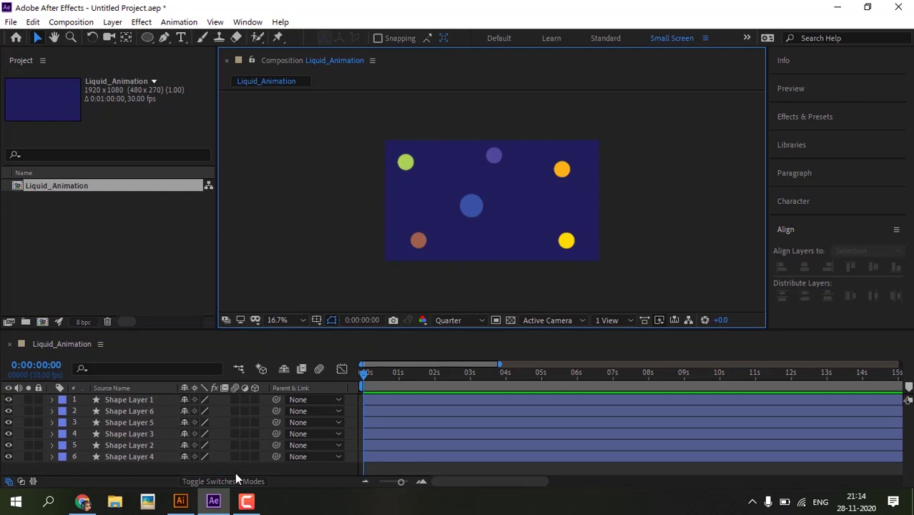
# Add a new adjustment layer above the coloured shape layers from the timeline menu.
pyautogui.rightClick(236, 477)
pyautogui.moveTo(281, 323)
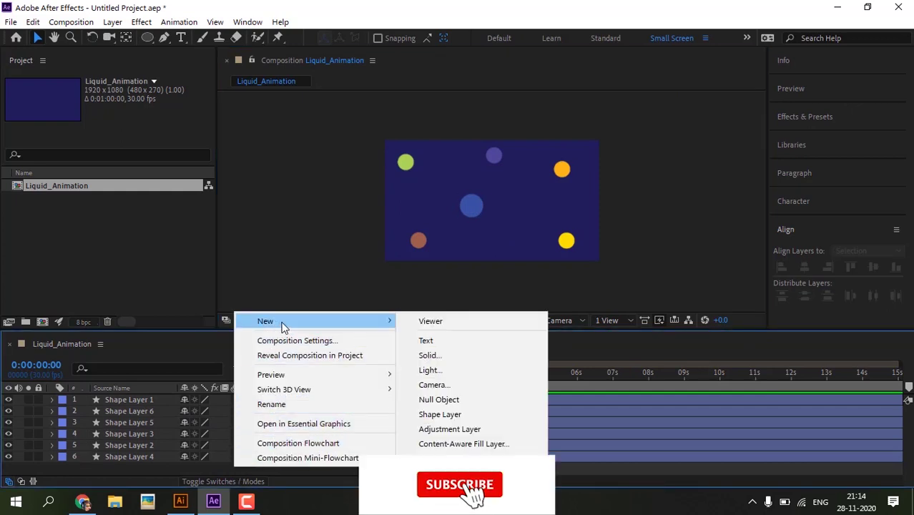
pyautogui.click(457, 429)
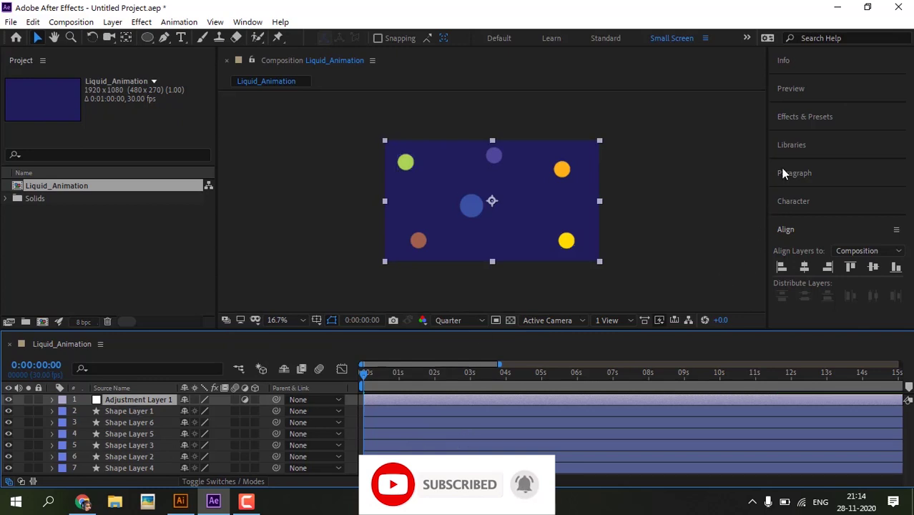
# Search 'fast' in Effects & Presets and apply Fast Box Blur to Adjustment Layer 1.
pyautogui.click(817, 118)
pyautogui.click(816, 136)
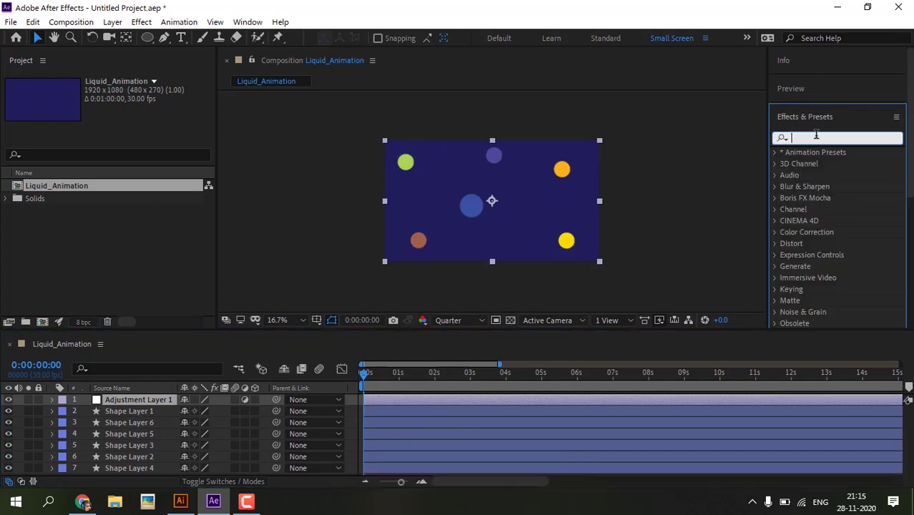
pyautogui.write('fast')
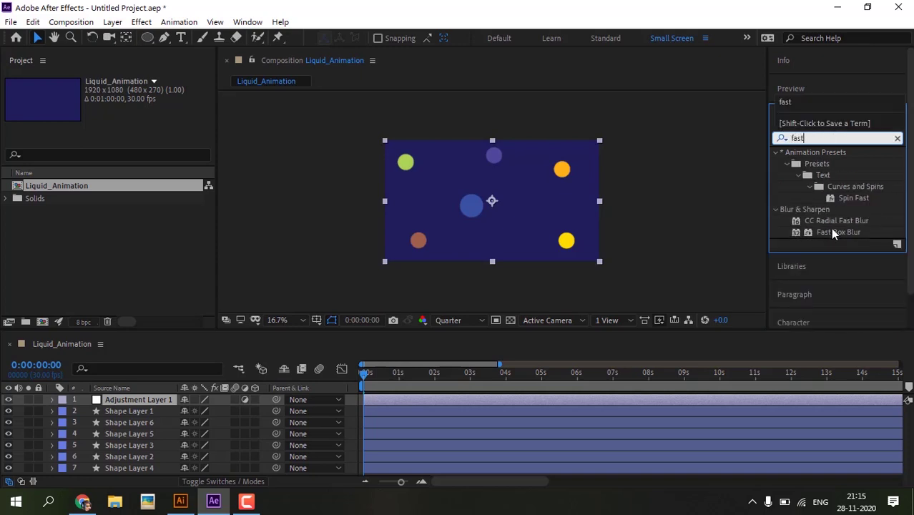
pyautogui.moveTo(833, 234); pyautogui.dragTo(148, 401)
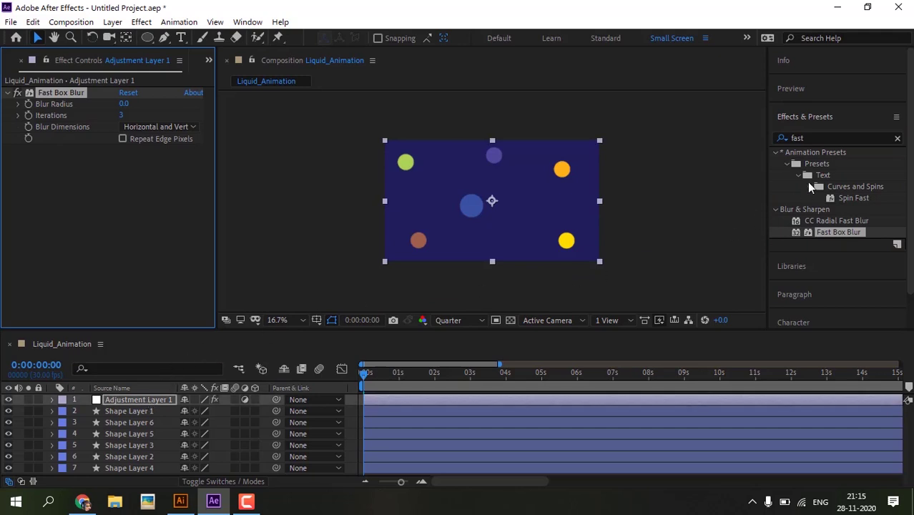
# Search 'simp' and apply Simple Choker to Adjustment Layer 1.
pyautogui.click(816, 136)
pyautogui.write('simpl')
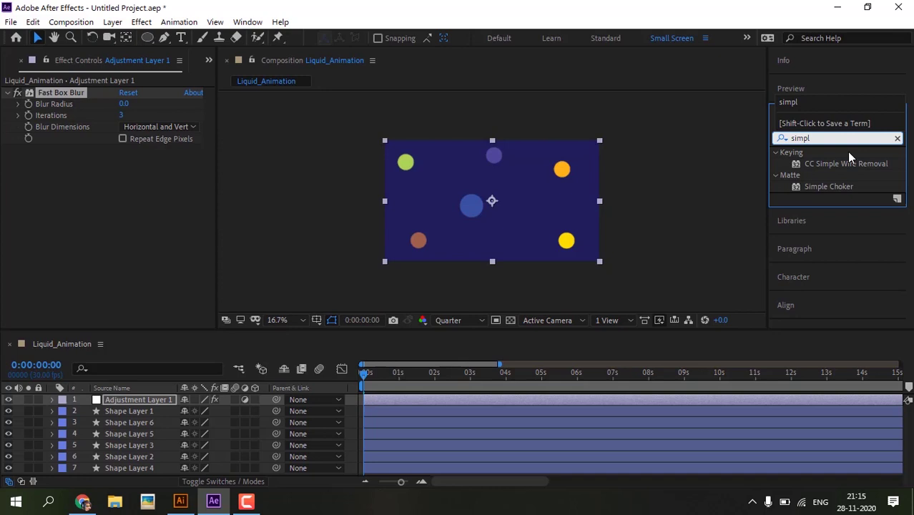
pyautogui.click(830, 186)
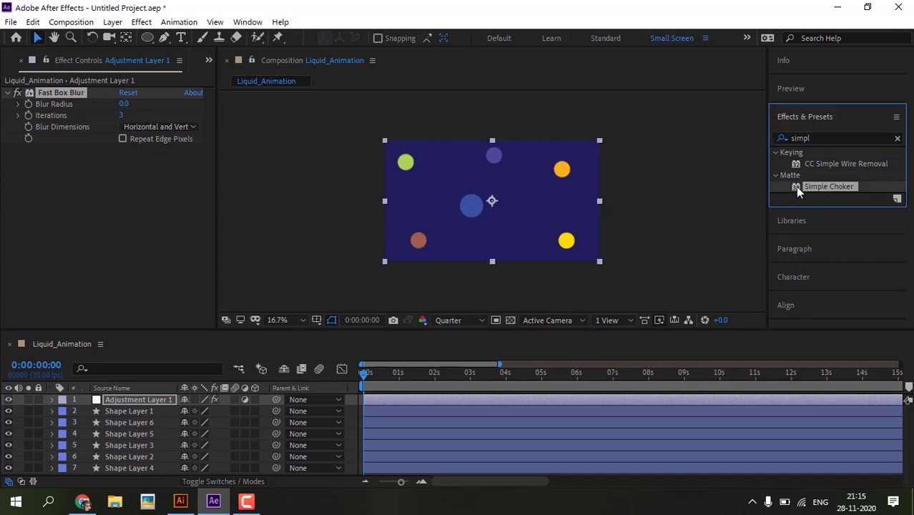
pyautogui.moveTo(796, 186); pyautogui.dragTo(148, 397)
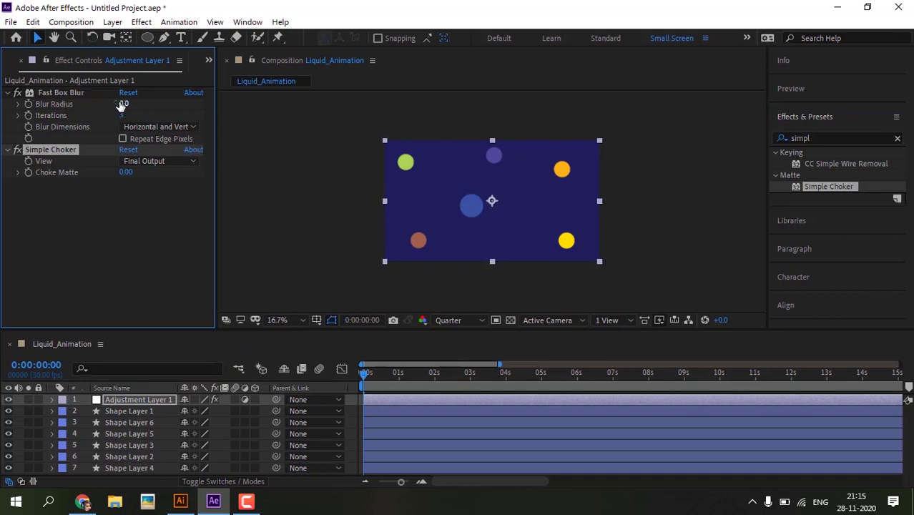
# Set Fast Box Blur radius to 10 and Choke Matte to 9.90, then preview the gooey merge.
pyautogui.moveTo(126, 104); pyautogui.dragTo(148, 103)
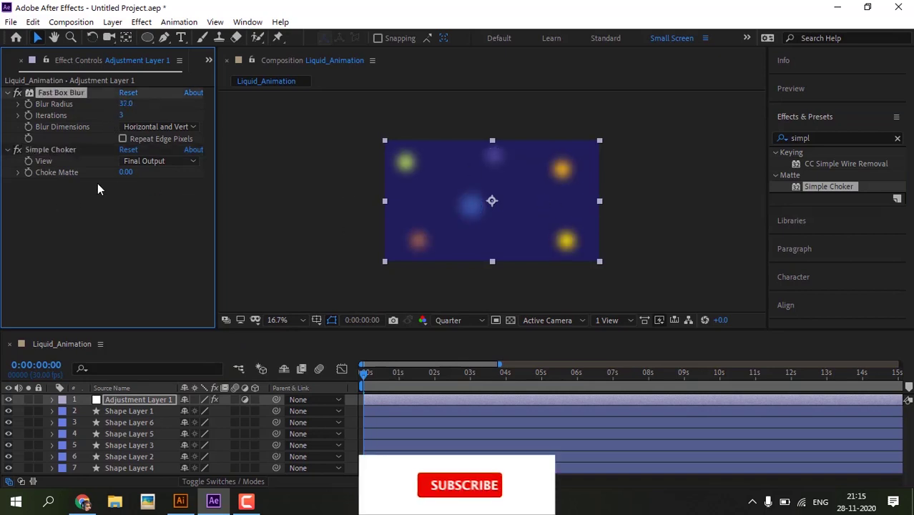
pyautogui.moveTo(126, 173); pyautogui.dragTo(133, 174)
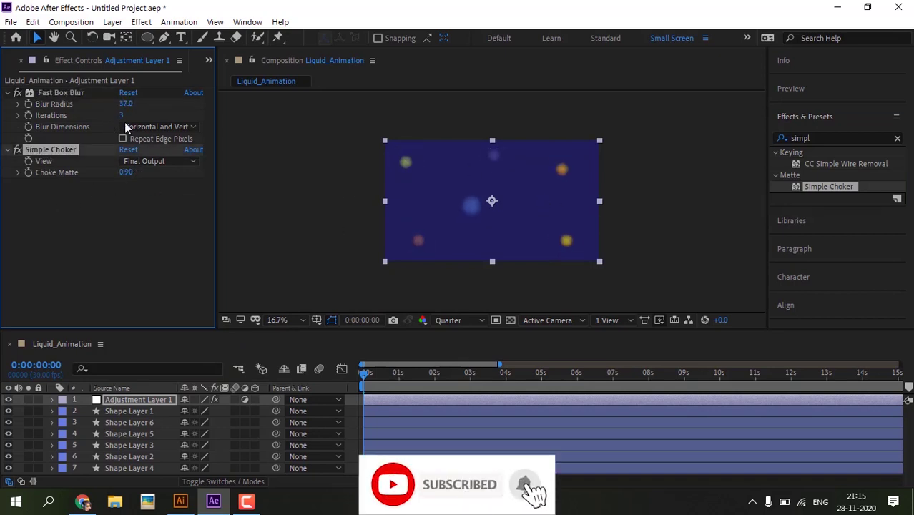
pyautogui.moveTo(119, 104); pyautogui.dragTo(105, 104)
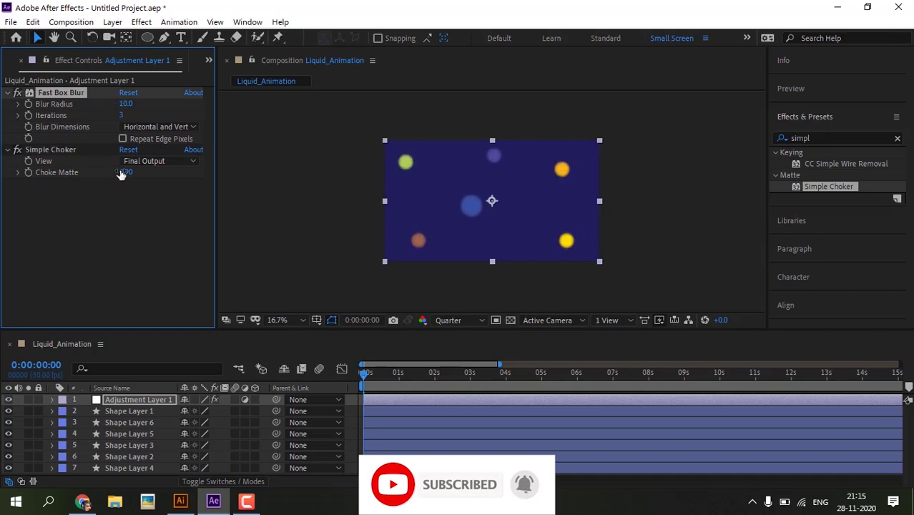
pyautogui.moveTo(122, 173); pyautogui.dragTo(178, 173)
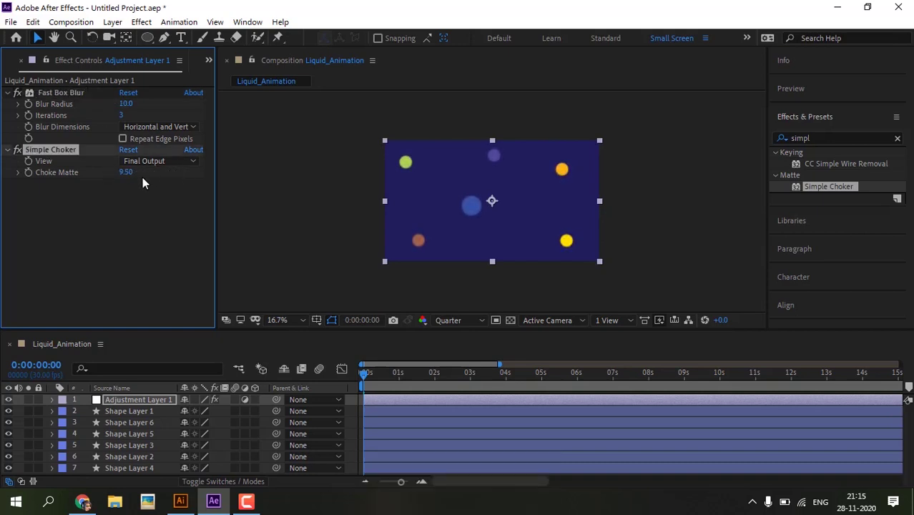
pyautogui.click(317, 388)
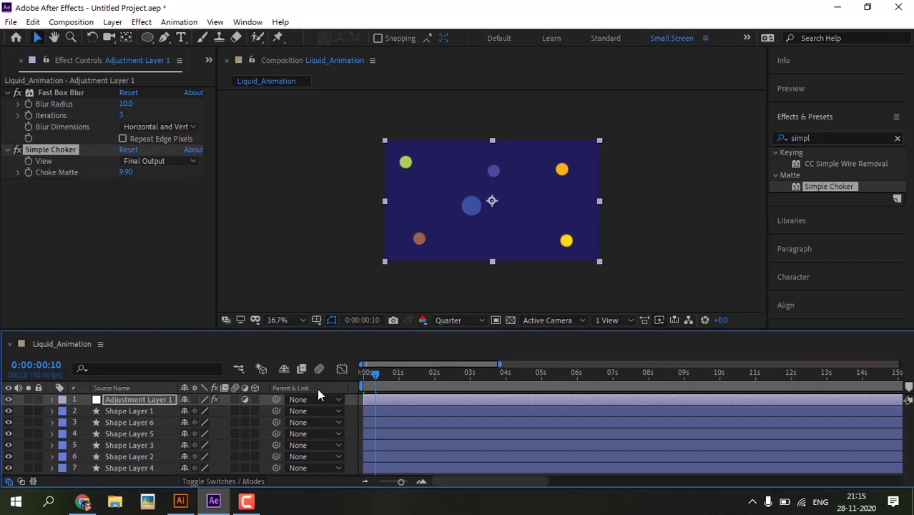
pyautogui.press('space')
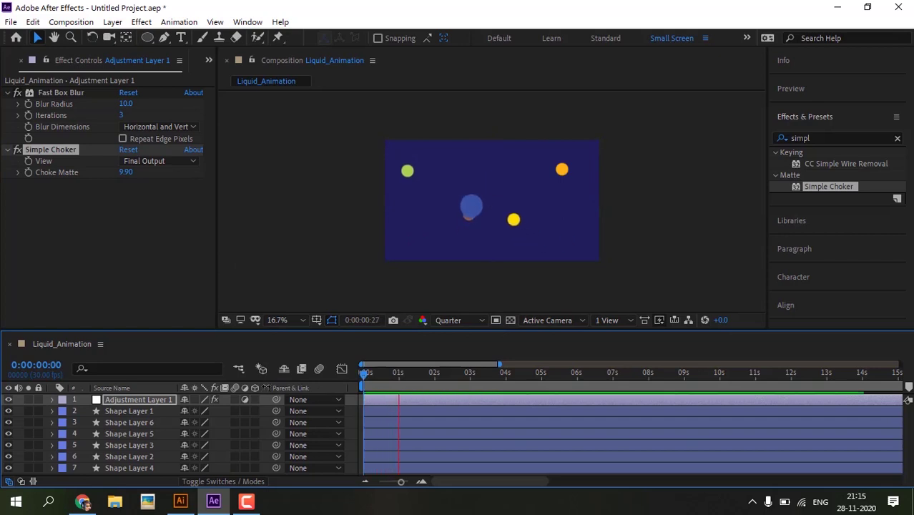
# Move Shape Layer 4's four-second Position keyframe so its circle sits below the centre.
pyautogui.press('space')
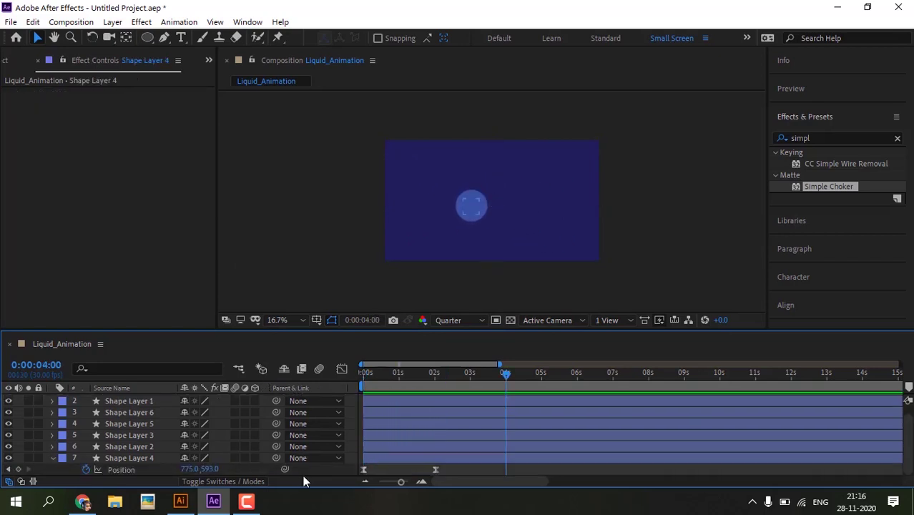
pyautogui.click(436, 469)
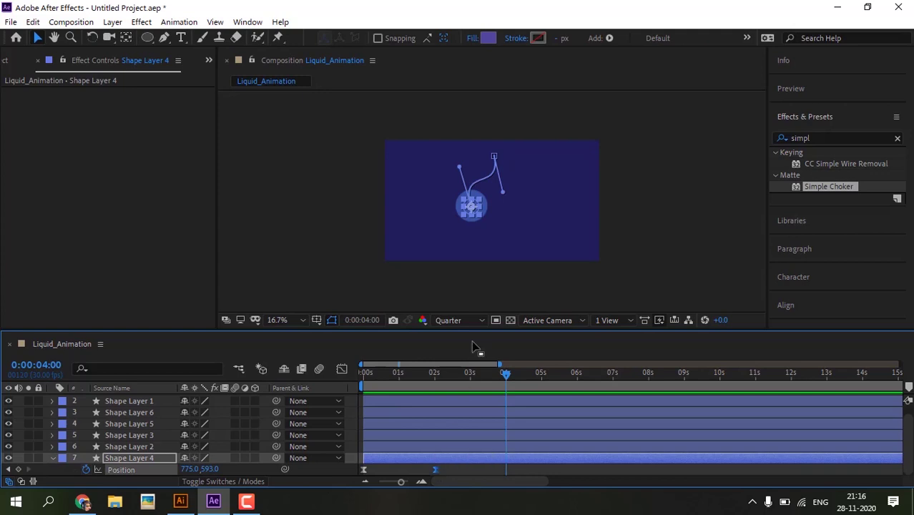
pyautogui.moveTo(482, 214); pyautogui.dragTo(486, 251)
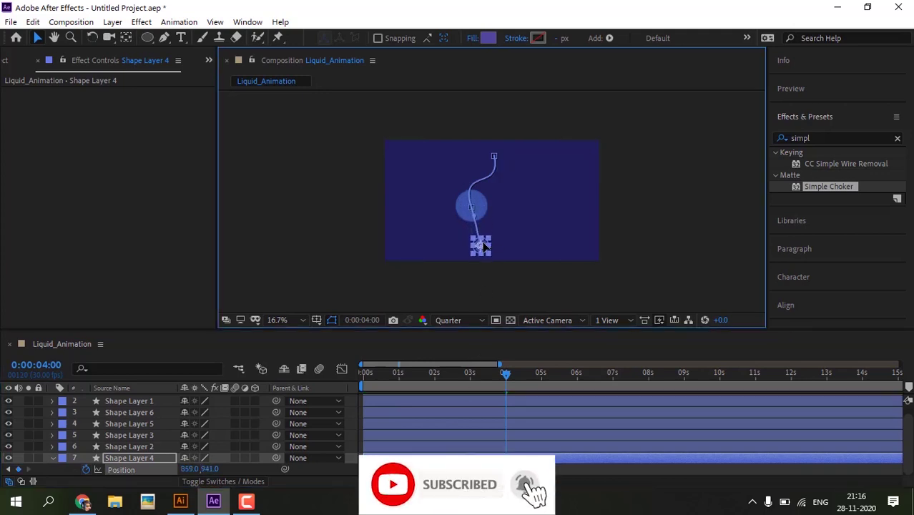
# Preview the animation, zoom the composition view, and return to where the drop separates.
pyautogui.moveTo(506, 375); pyautogui.dragTo(401, 386)
pyautogui.click(683, 257)
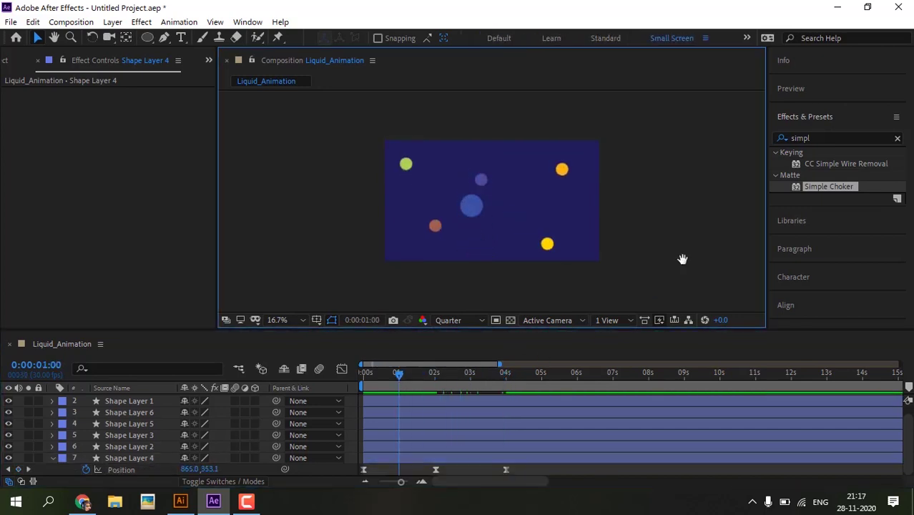
pyautogui.press('space')
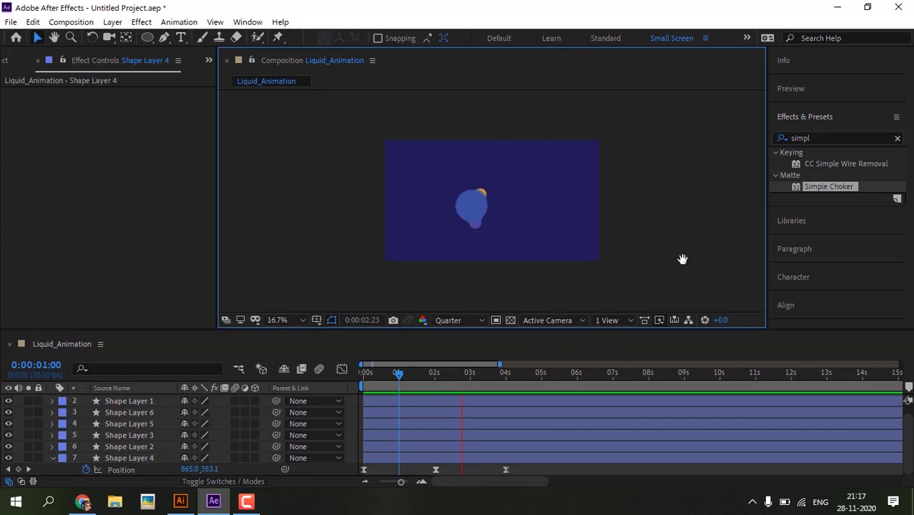
pyautogui.press('space')
pyautogui.press('.')
pyautogui.moveTo(489, 374); pyautogui.dragTo(472, 387)
# Expand Shape Layer 4's Contents > Ellipse 1 > Fill 1 and add a Color keyframe.
pyautogui.click(52, 458)
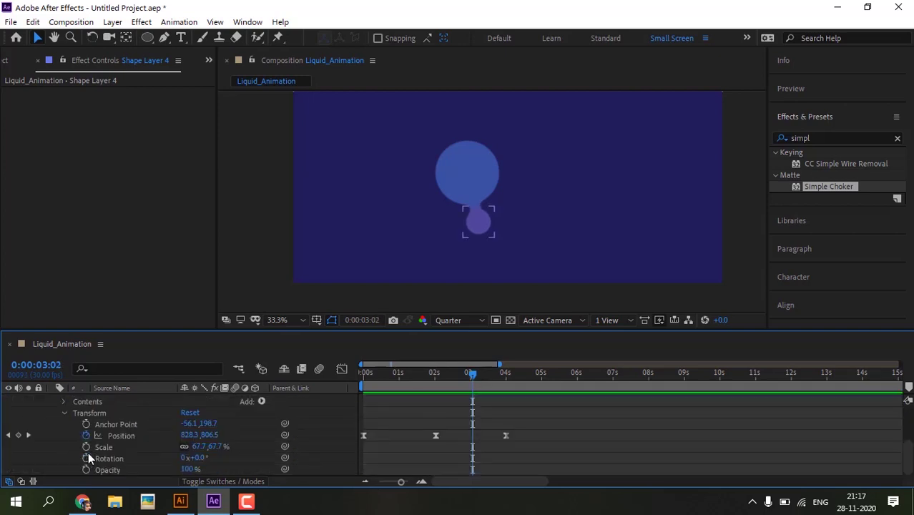
pyautogui.click(64, 401)
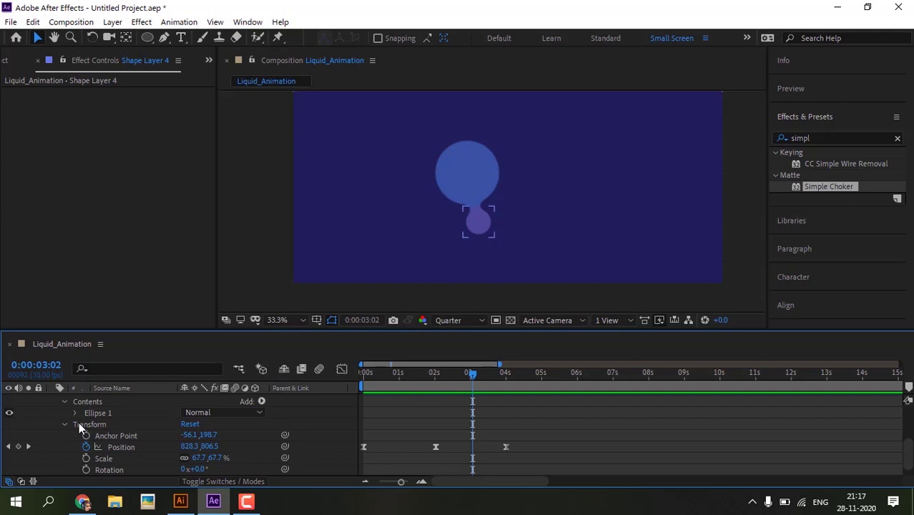
pyautogui.click(75, 413)
pyautogui.click(88, 435)
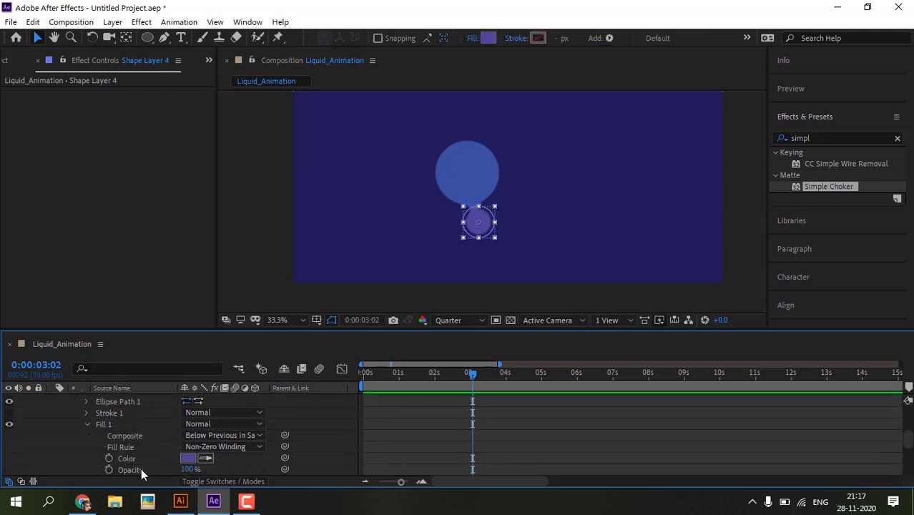
pyautogui.click(110, 458)
# Two frames later, set the fill colour to white FFFFFF and preview from the start.
pyautogui.press('pagedown')
pyautogui.press('pagedown')
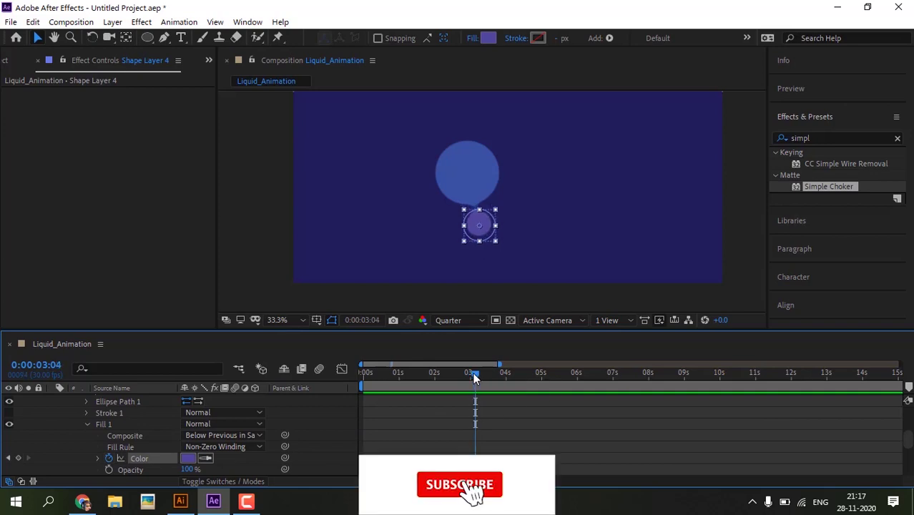
pyautogui.click(189, 459)
pyautogui.write('ffffff')
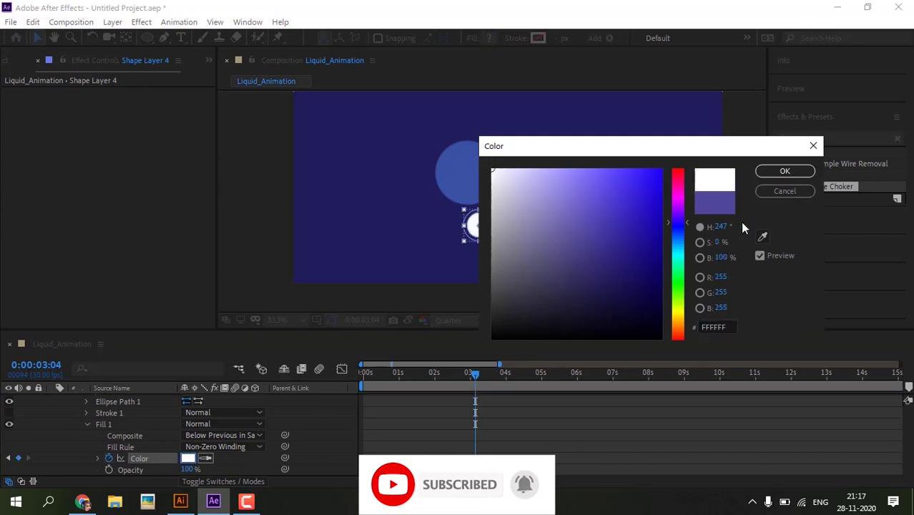
pyautogui.press('Return')
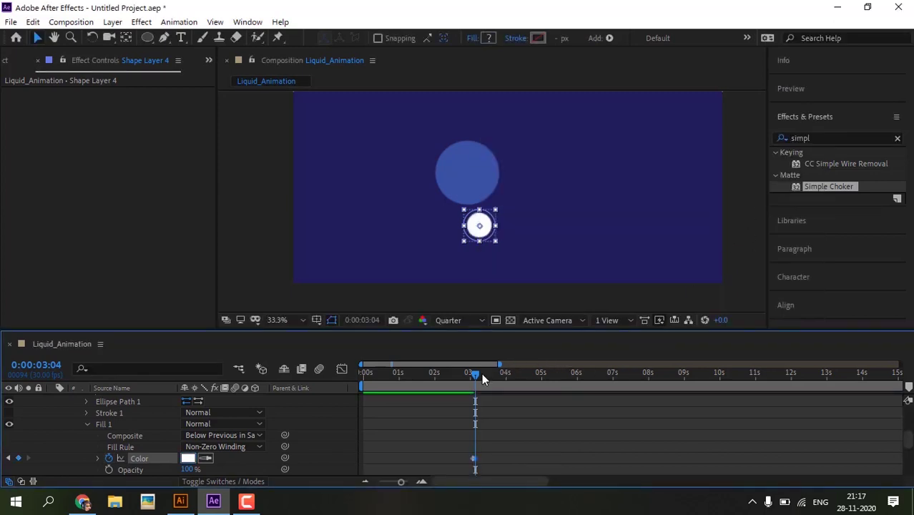
pyautogui.moveTo(481, 373); pyautogui.dragTo(319, 419)
pyautogui.press('space')
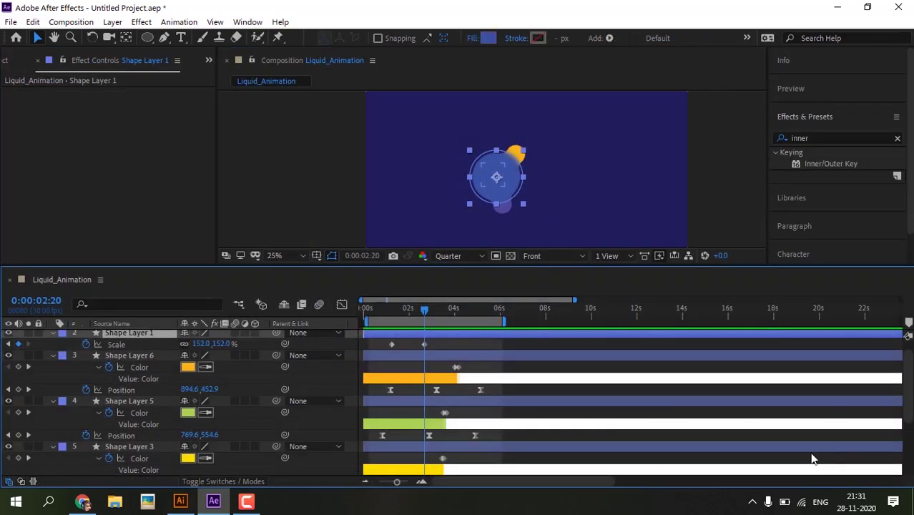
# Paste Shape Layer 1's 100% Scale keyframe at 0:00:04:06 so the centre circle shrinks back.
pyautogui.moveTo(423, 311); pyautogui.dragTo(460, 336)
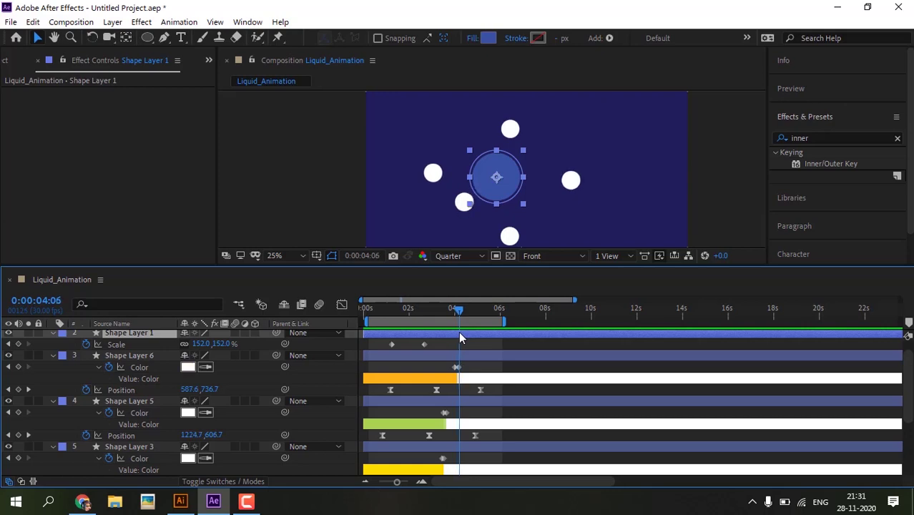
pyautogui.click(390, 344)
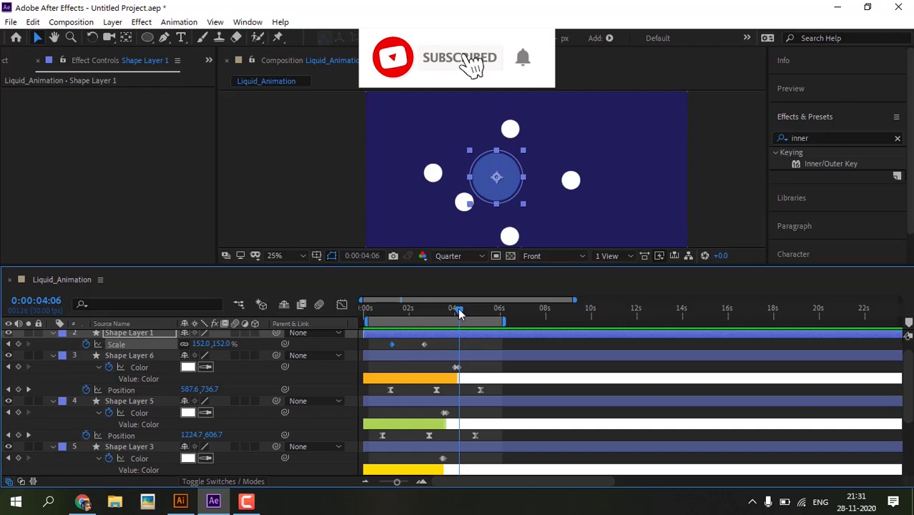
pyautogui.hotkey('ctrl', 'v')
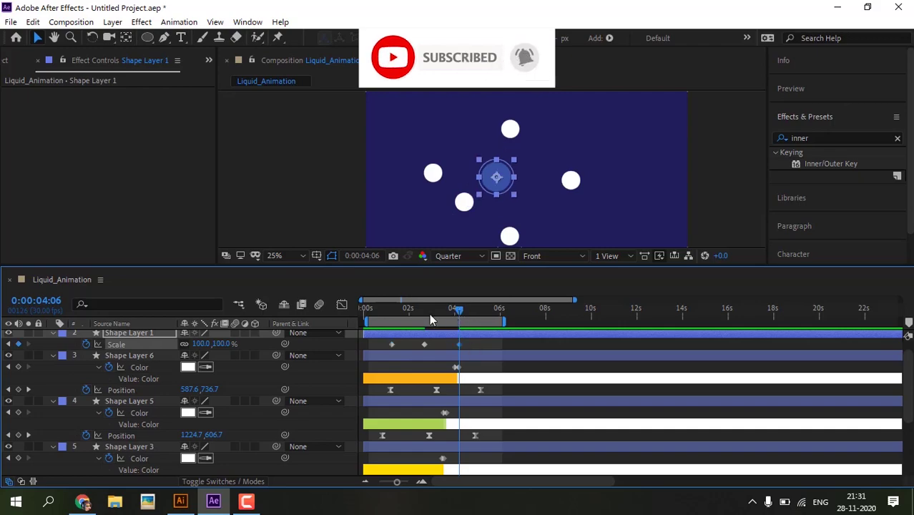